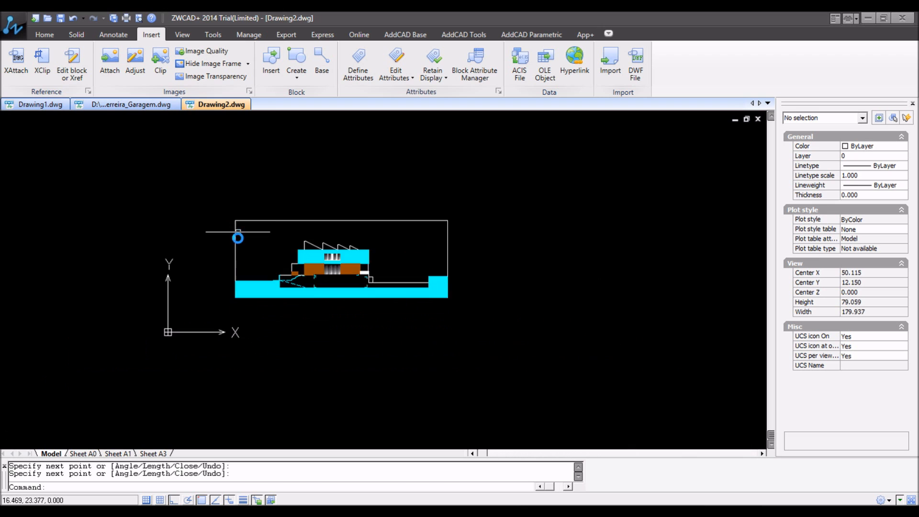
scroll(219, 268, "down", 5)
scroll(354, 238, "up", 2)
scroll(129, 199, "up", 2)
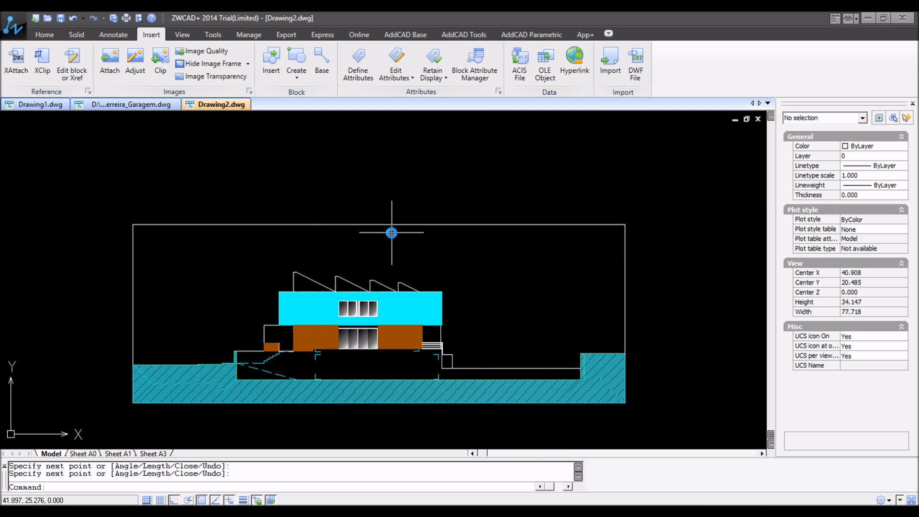
type("bo")
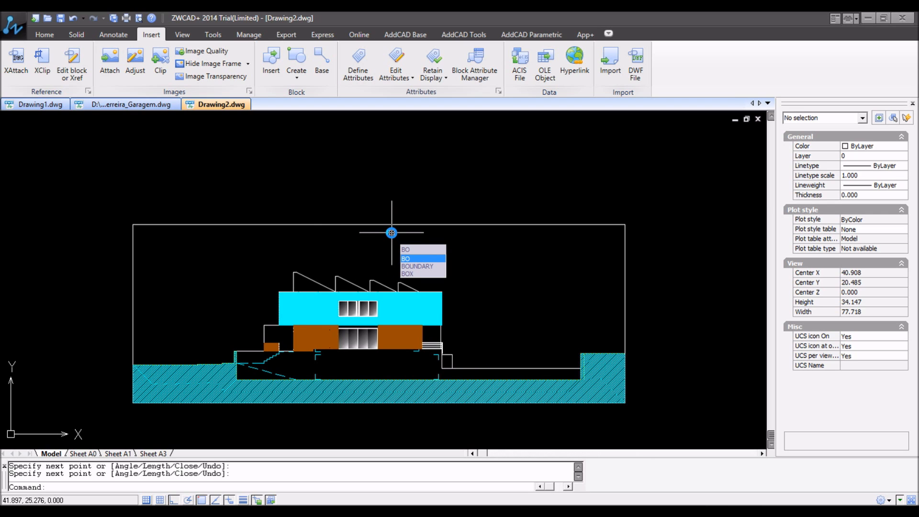
key("Return")
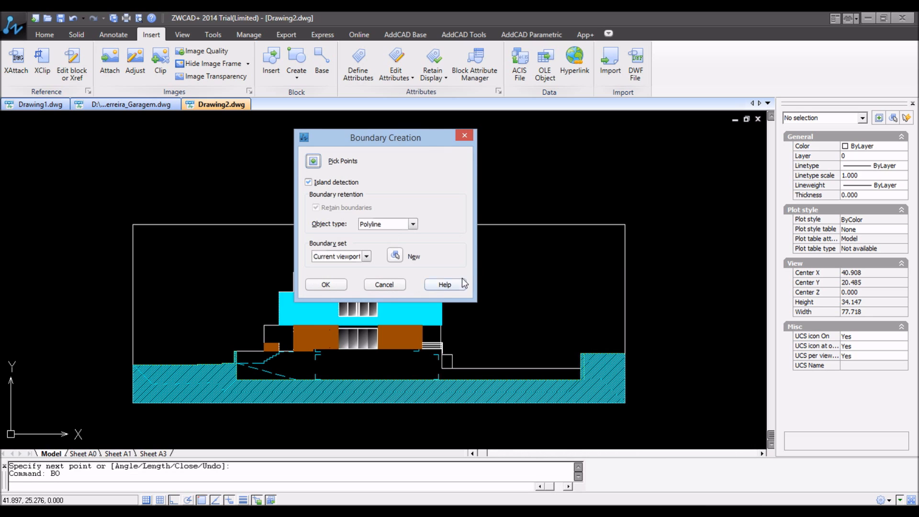
left_click(385, 286)
Create a boundary polyline of the sky area around the building section by picking an internal point, with island detection on
type("bpo")
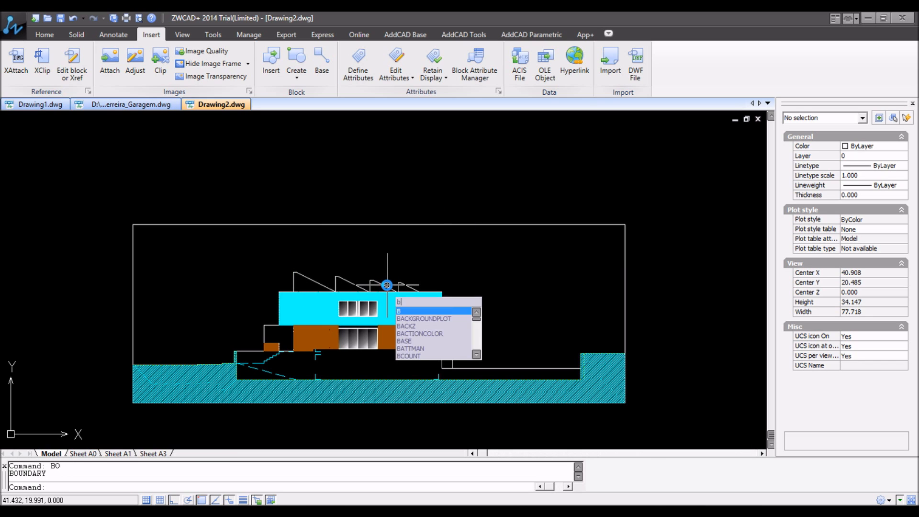
key("Return")
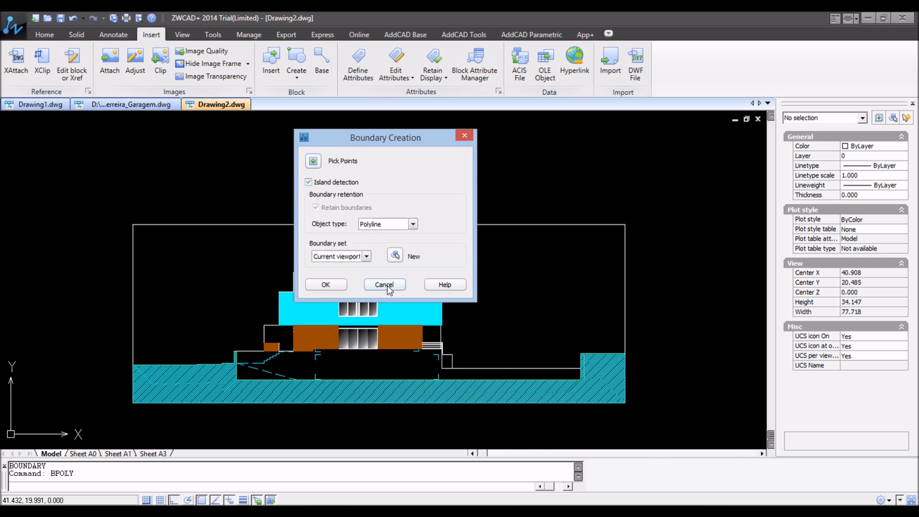
left_click(314, 163)
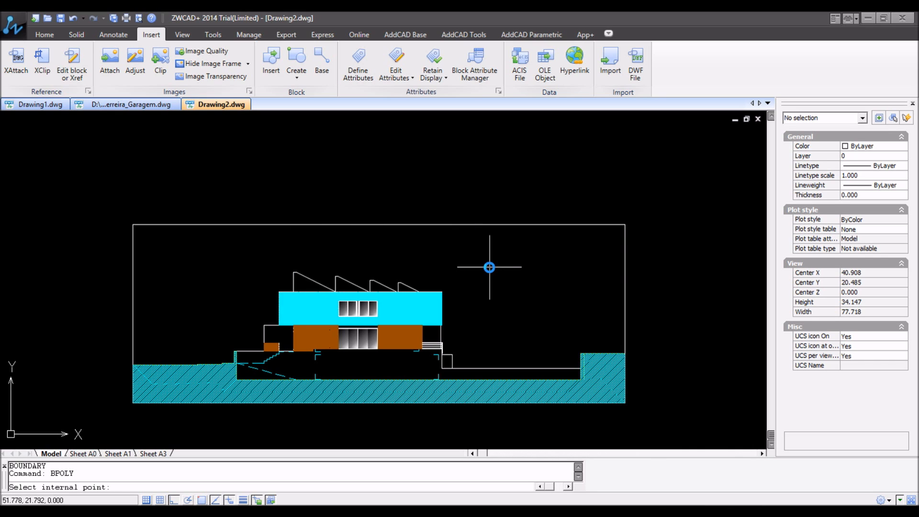
left_click(489, 267)
key("Return")
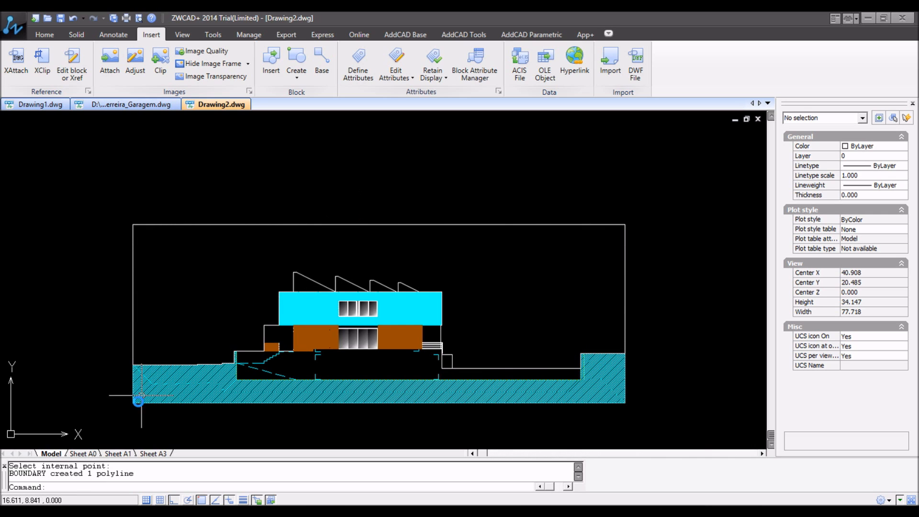
left_click_drag(135, 474, 67, 481)
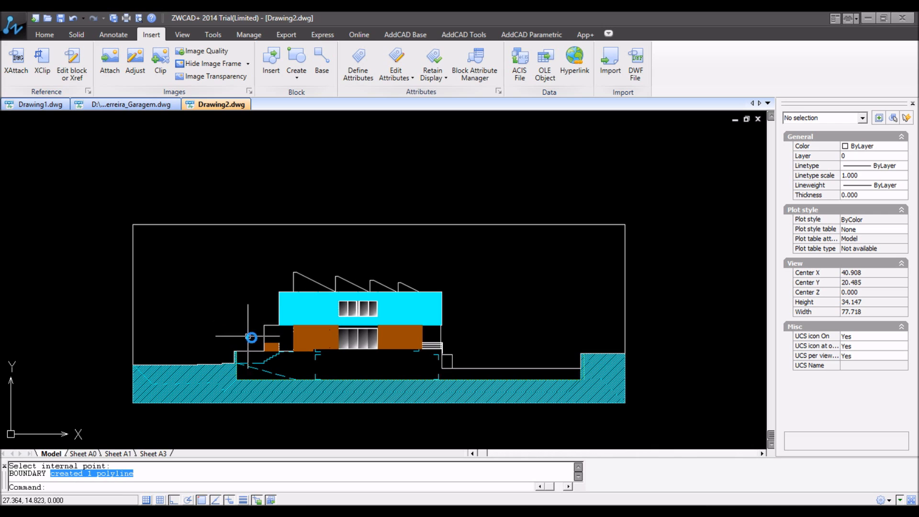
type("m")
key("Return")
left_click(241, 224)
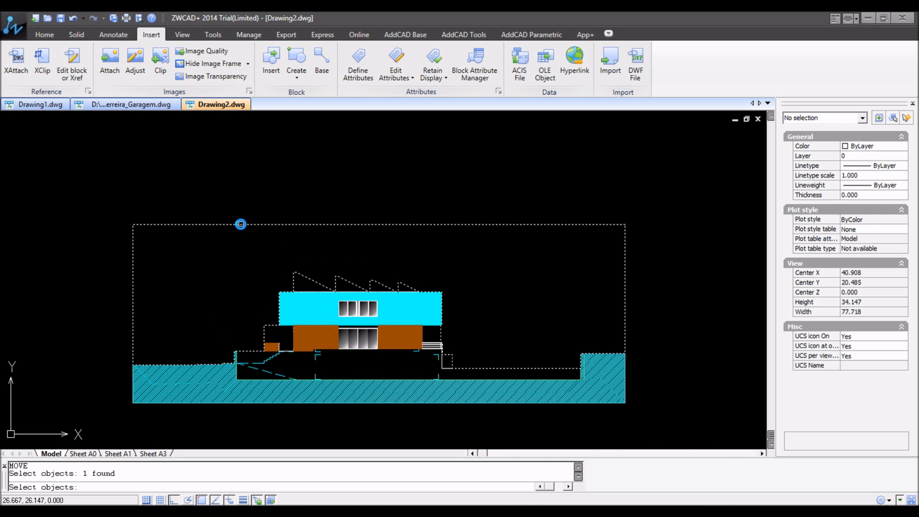
key("Return")
left_click(200, 275)
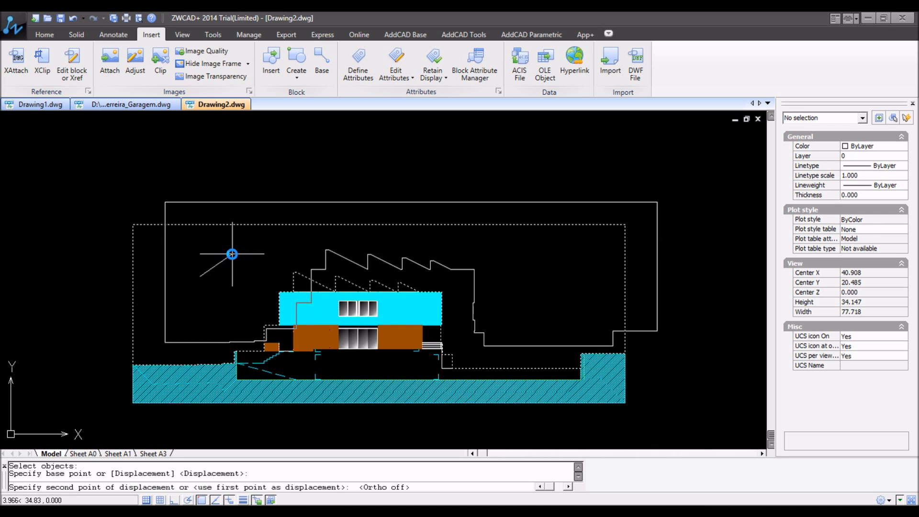
key("F8")
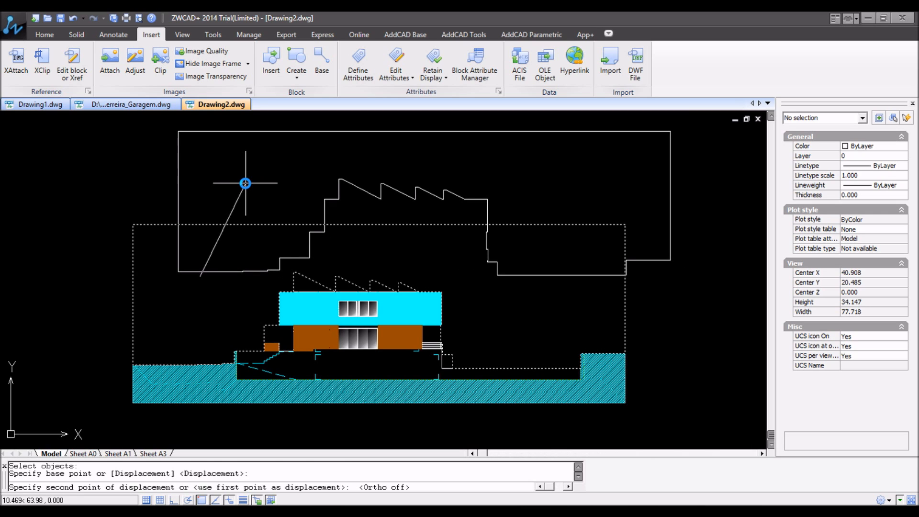
key("Escape")
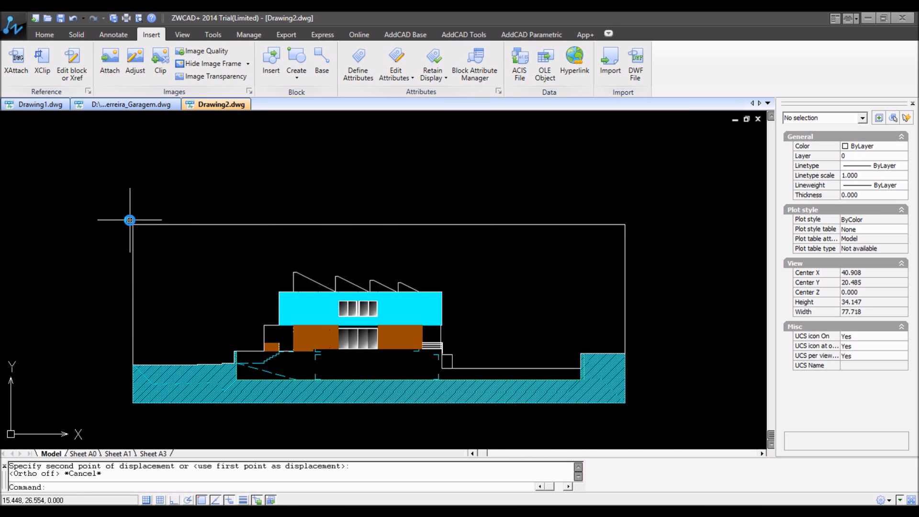
Attach the image paisagem.jpg with full path, placing and scaling it on screen just above the section's upper-left corner
scroll(141, 243, "down", 8)
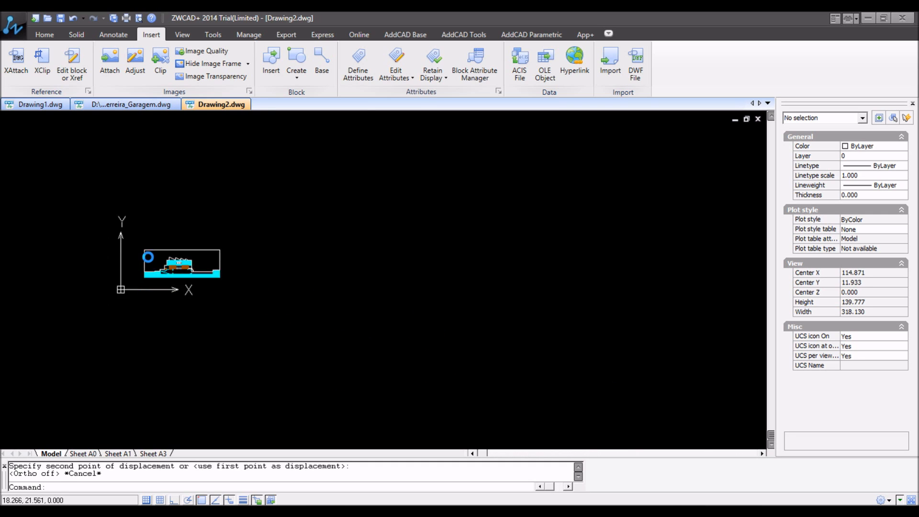
scroll(143, 248, "up", 5)
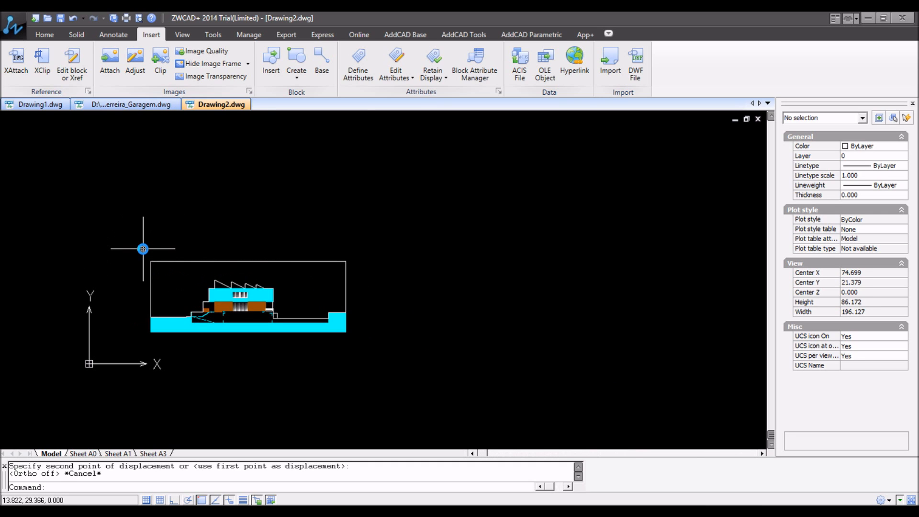
left_click(111, 60)
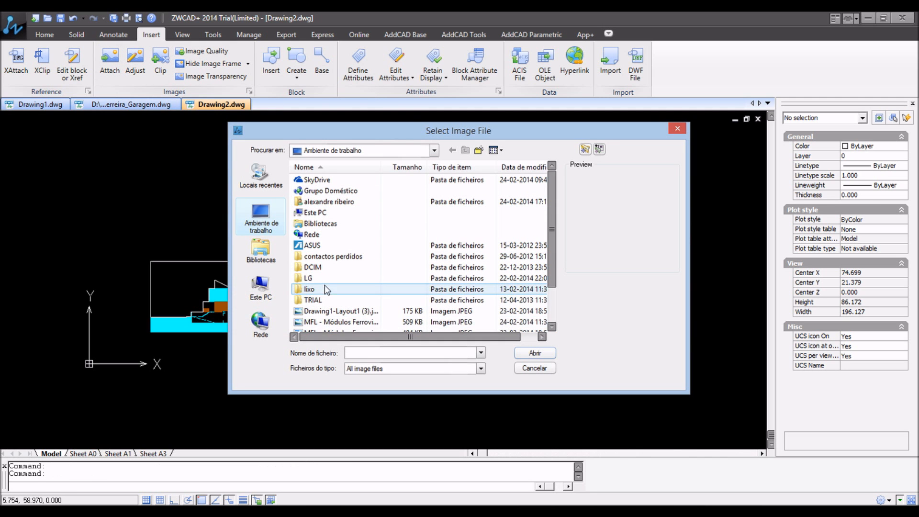
left_click(330, 301)
scroll(337, 306, "down", 2)
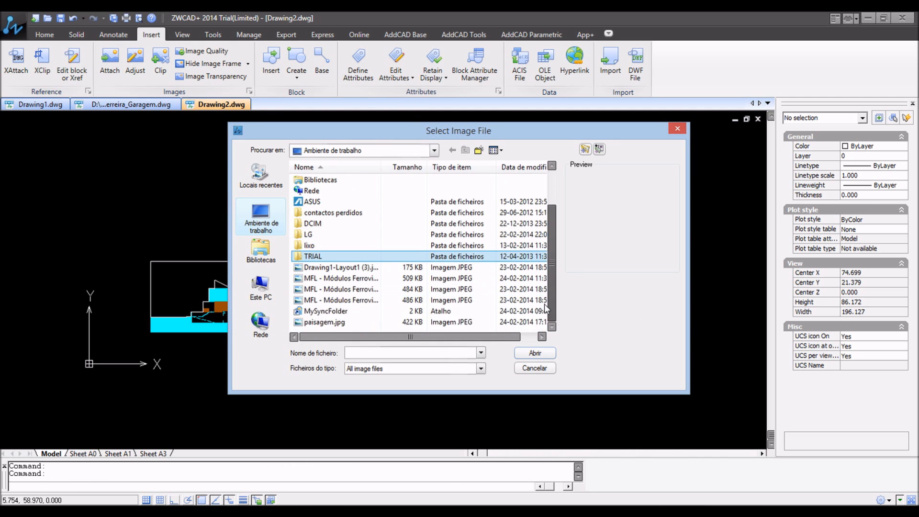
left_click(341, 322)
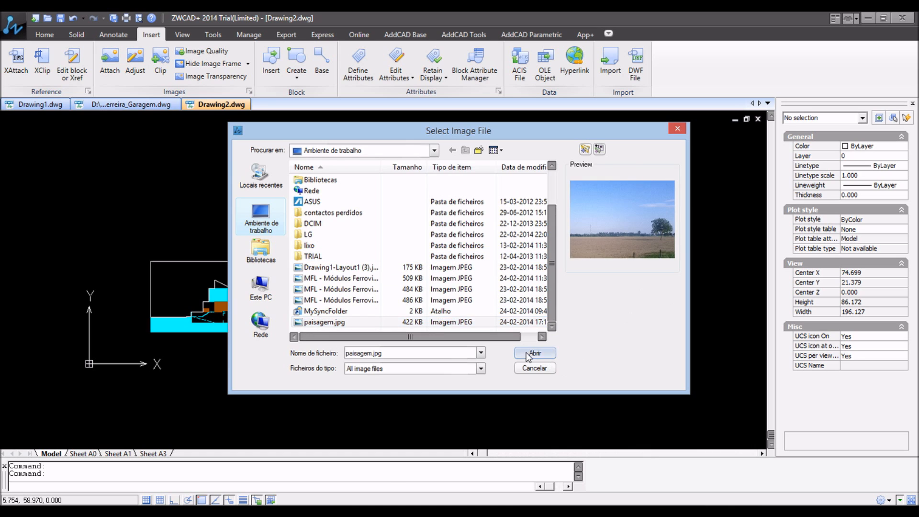
left_click(531, 353)
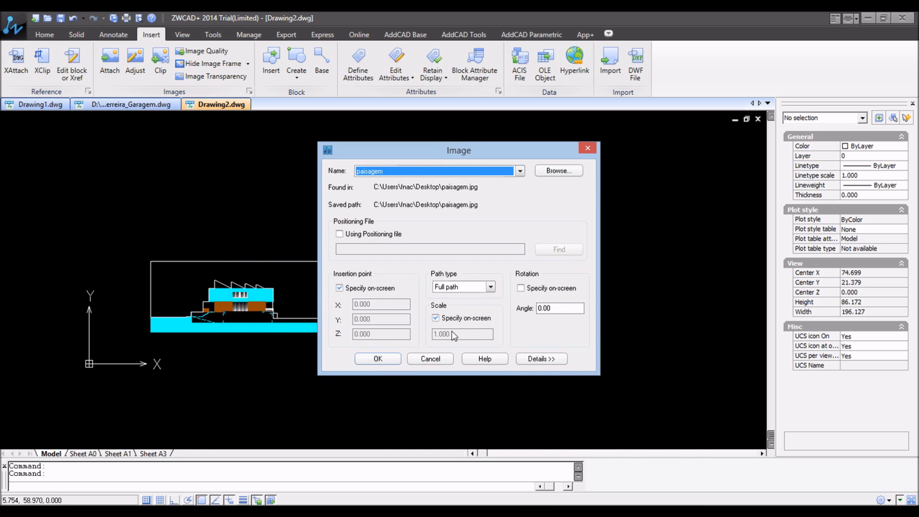
left_click(378, 360)
left_click(113, 257)
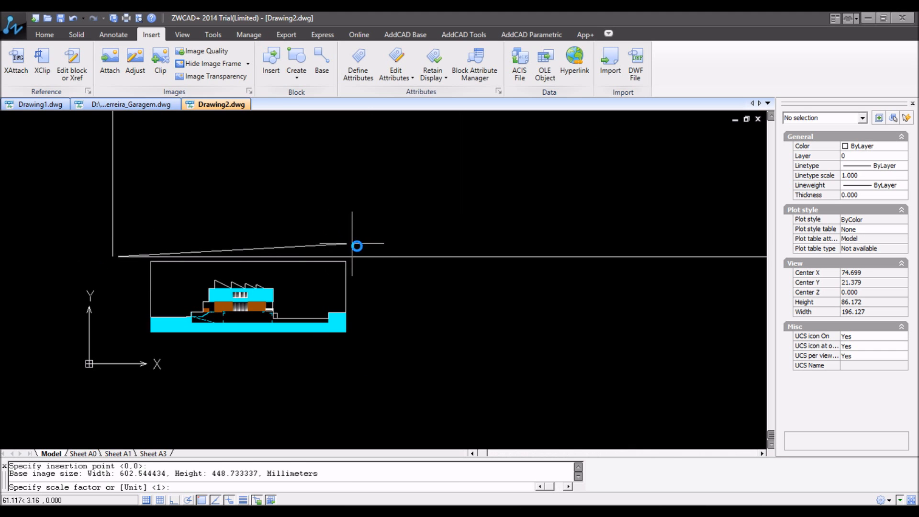
left_click(357, 246)
Scale the attached landscape image by a factor of 0.1 from a base point near its lower-left corner
scroll(364, 268, "down", 10)
type("sc")
key("Return")
left_click(417, 281)
left_click(268, 230)
key("Return")
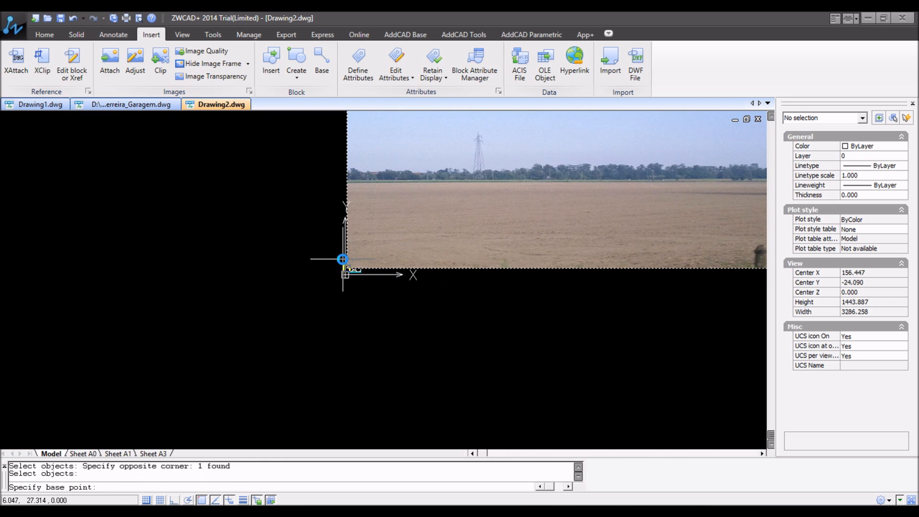
left_click(343, 260)
type(".1")
key("Return")
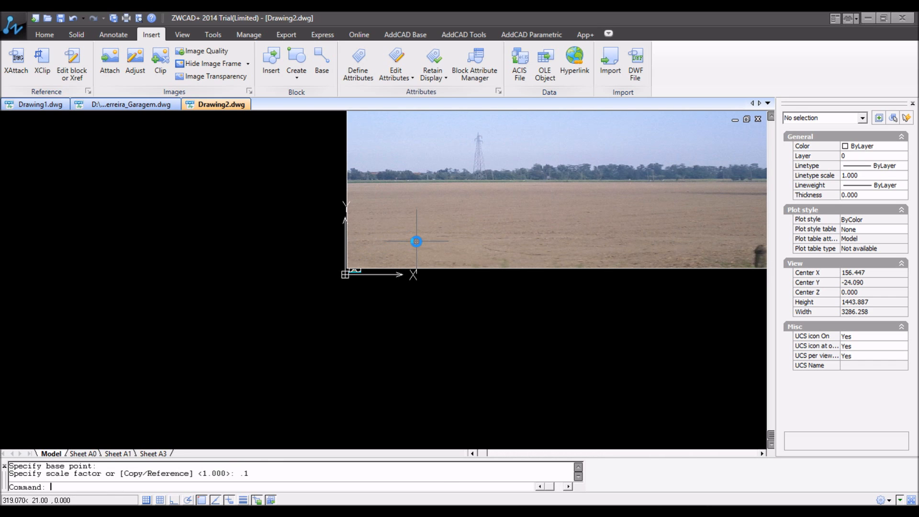
Shrink the landscape image once more with a second 0.1 scale about its lower-left area
key("Return")
left_click(369, 230)
left_click(296, 237)
key("Return")
left_click(345, 255)
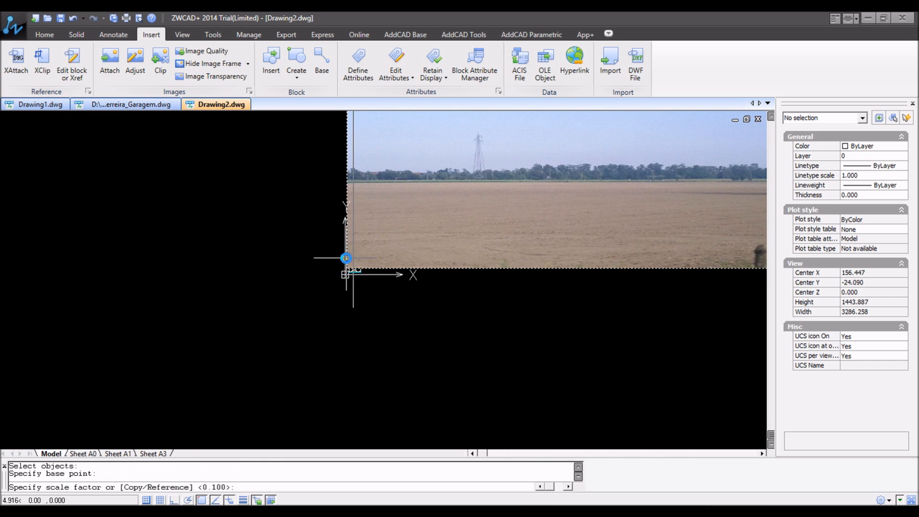
type(".1")
key("Return")
scroll(377, 275, "up", 3)
scroll(314, 226, "down", 1)
scroll(282, 246, "up", 4)
scroll(351, 308, "down", 6)
scroll(382, 279, "up", 3)
right_click(382, 279)
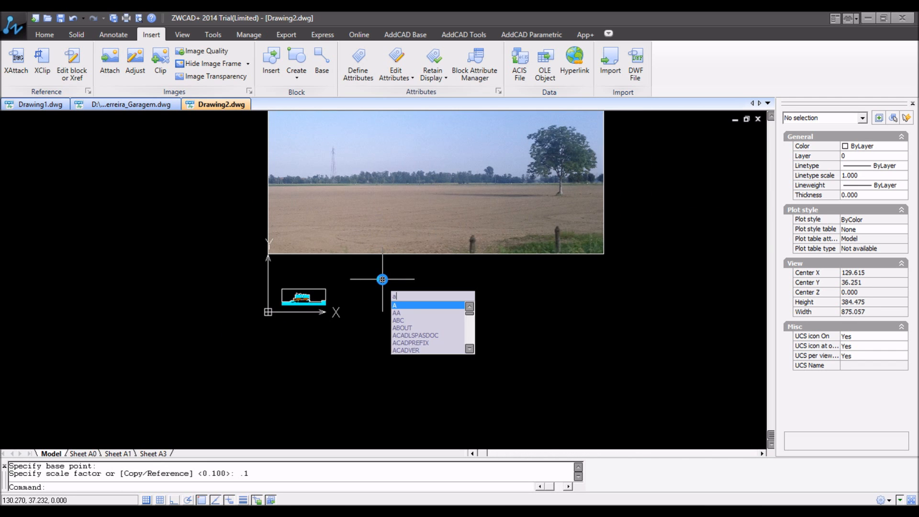
key("Escape")
type("al")
key("Return")
left_click(319, 247)
left_click(262, 259)
key("Return")
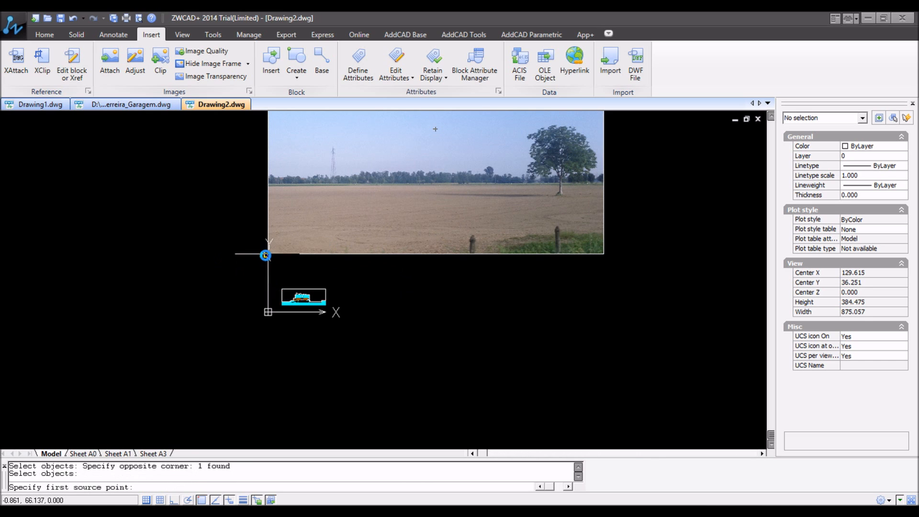
key("Escape")
Align the image's lower-left and lower-right corners to the section frame's upper-left and upper-right corners, scaling it to the alignment points
type("al")
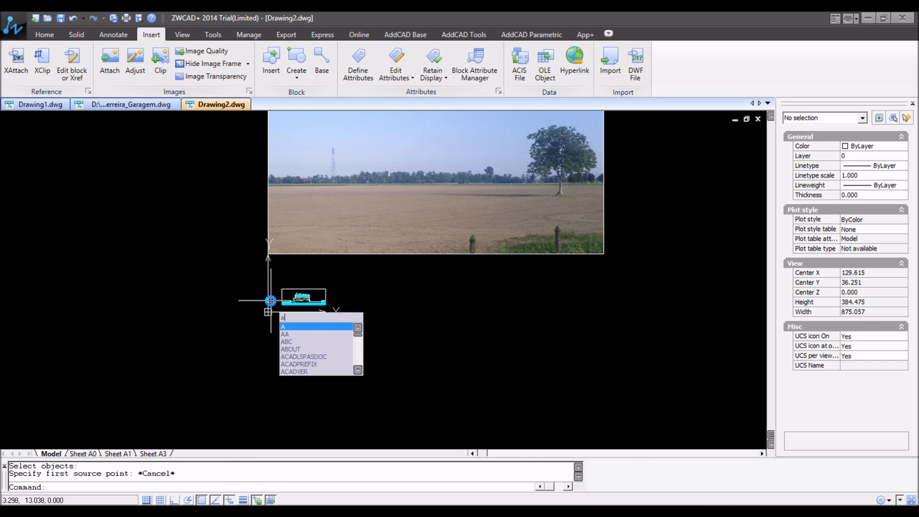
key("Return")
left_click(276, 256)
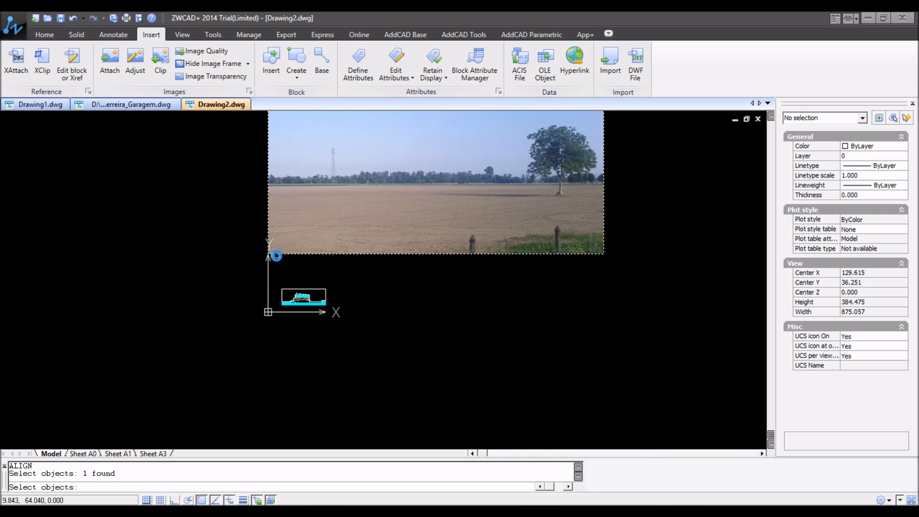
key("Return")
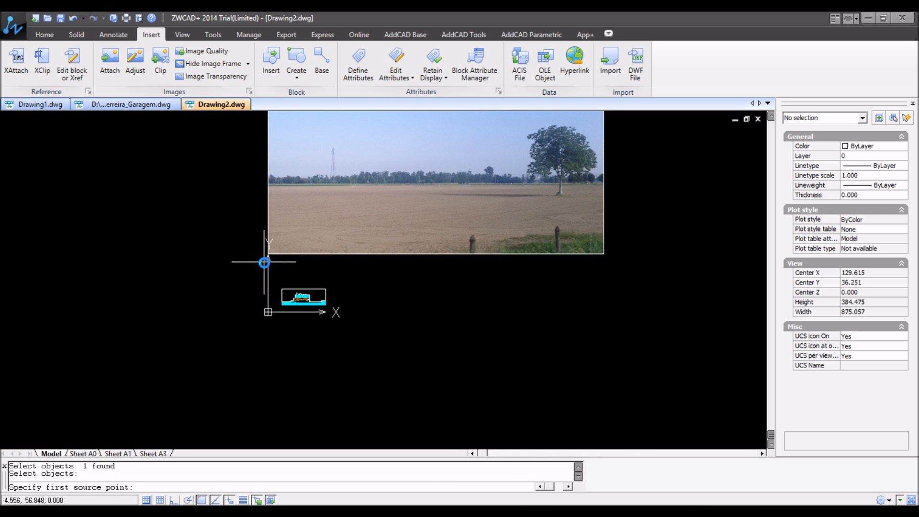
left_click(270, 254)
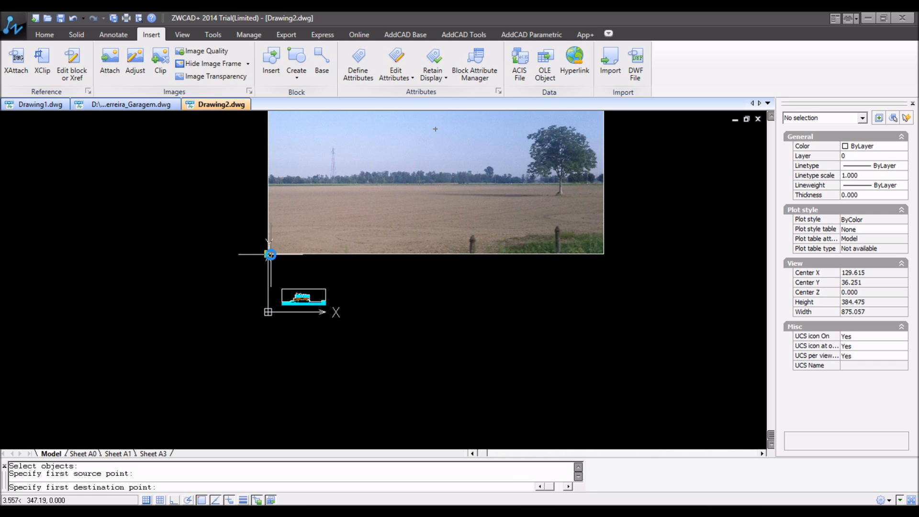
left_click(281, 291)
left_click(603, 254)
left_click(325, 289)
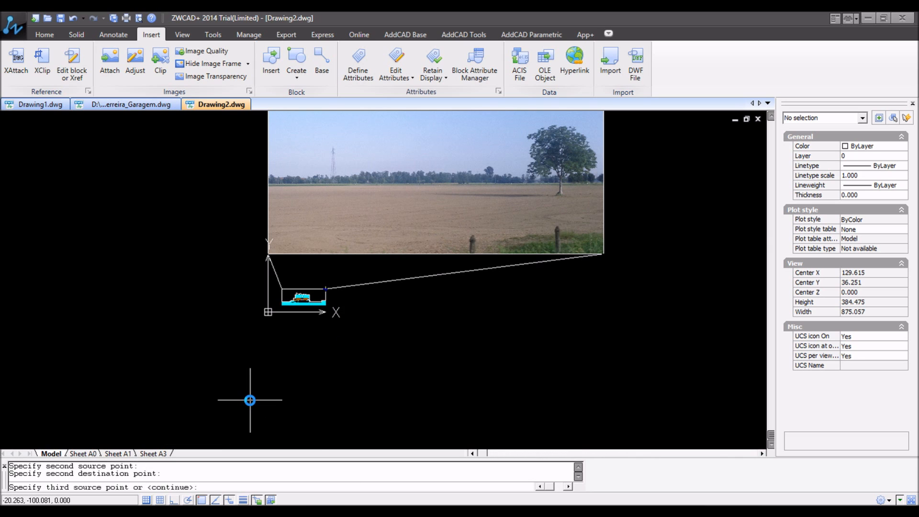
key("Return")
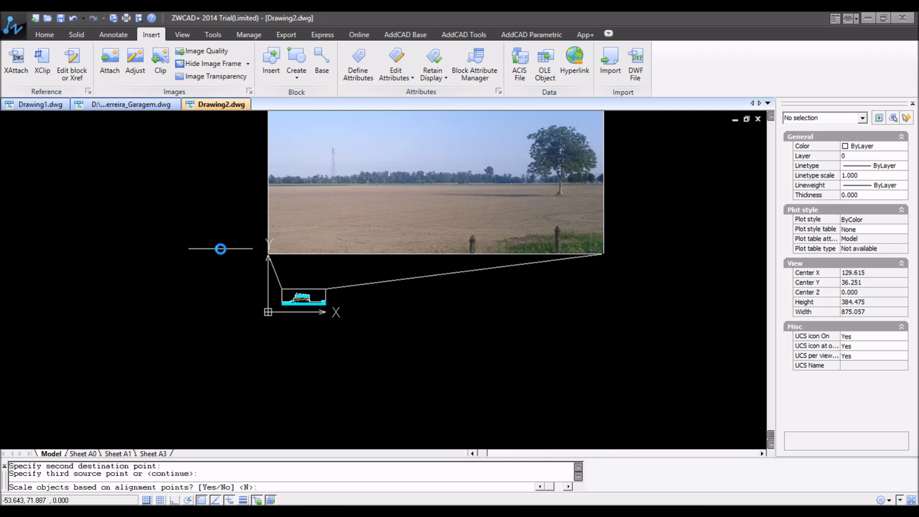
right_click(221, 248)
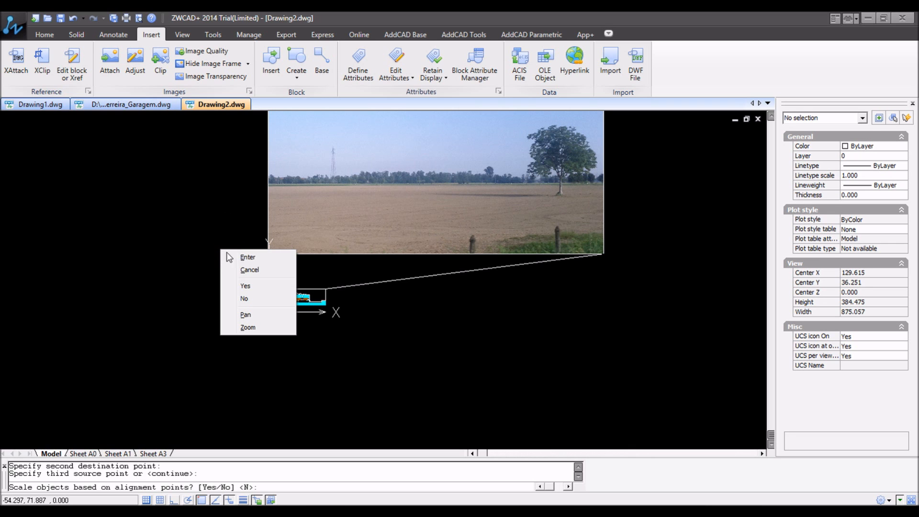
left_click(250, 285)
Move the landscape image straight down with Ortho on so that it covers the whole building section
scroll(283, 287, "up", 5)
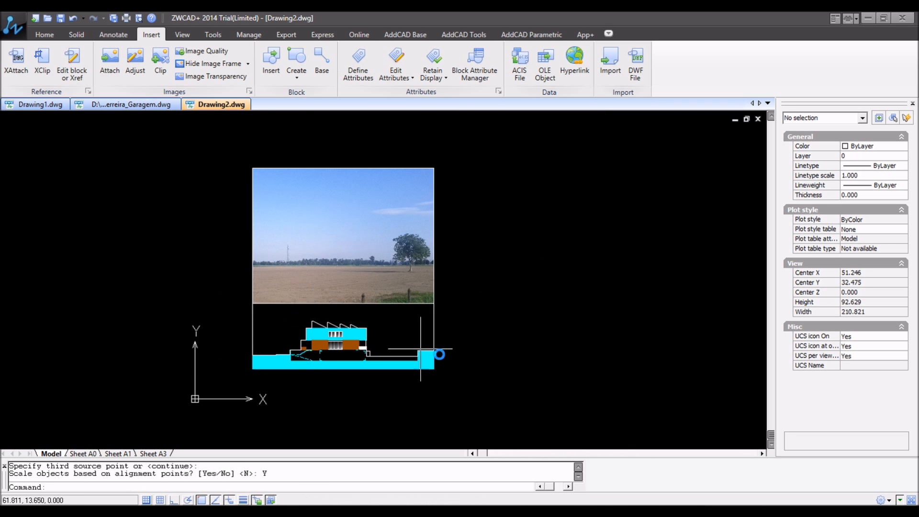
scroll(439, 354, "up", 3)
scroll(390, 320, "down", 5)
scroll(387, 306, "up", 4)
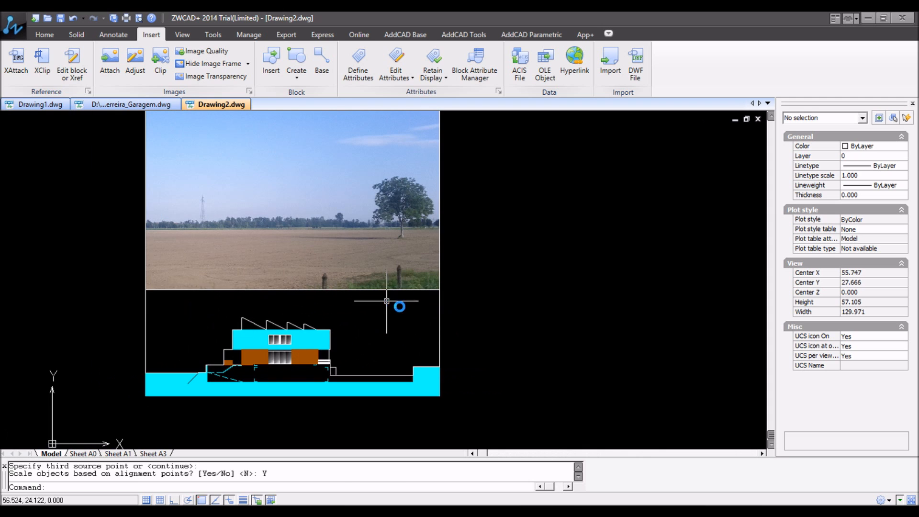
type("m")
key("Return")
left_click(478, 232)
left_click(374, 239)
key("Return")
left_click(491, 194)
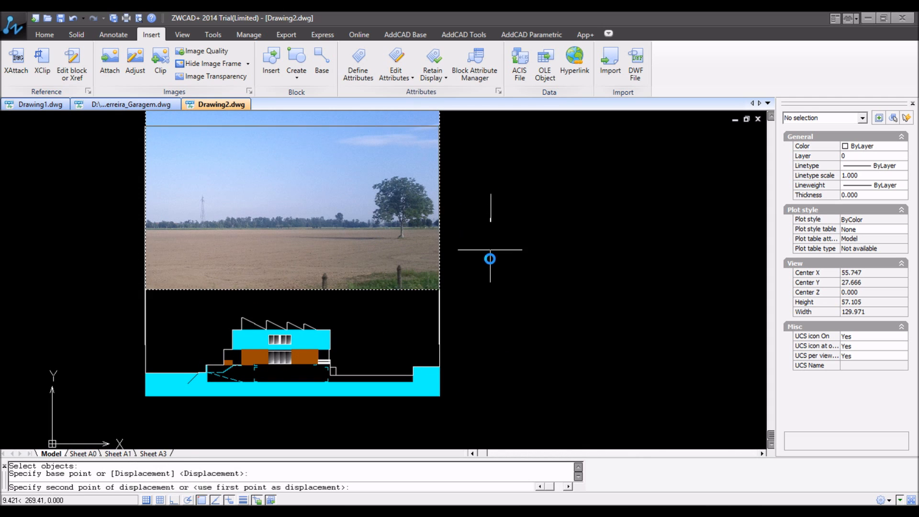
key("F8")
left_click(488, 329)
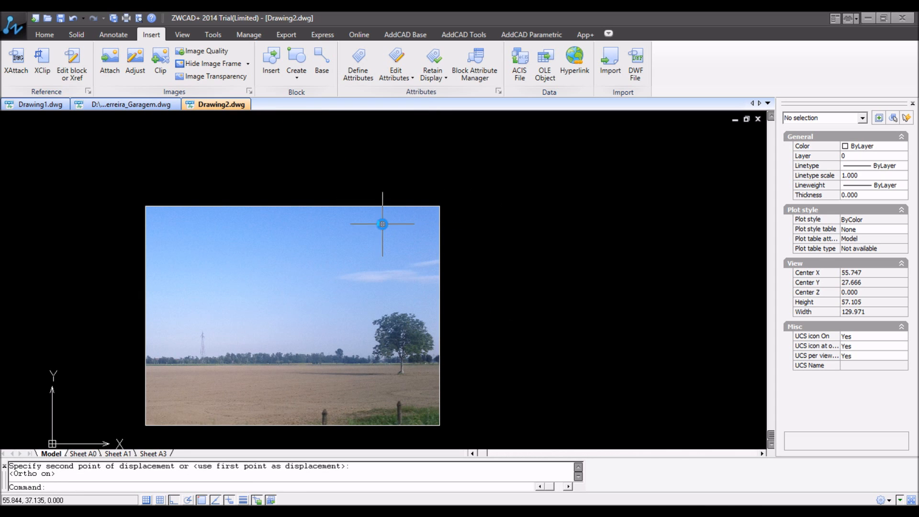
Send the landscape image to the back of the draw order, behind the building section
left_click(305, 207)
right_click(306, 208)
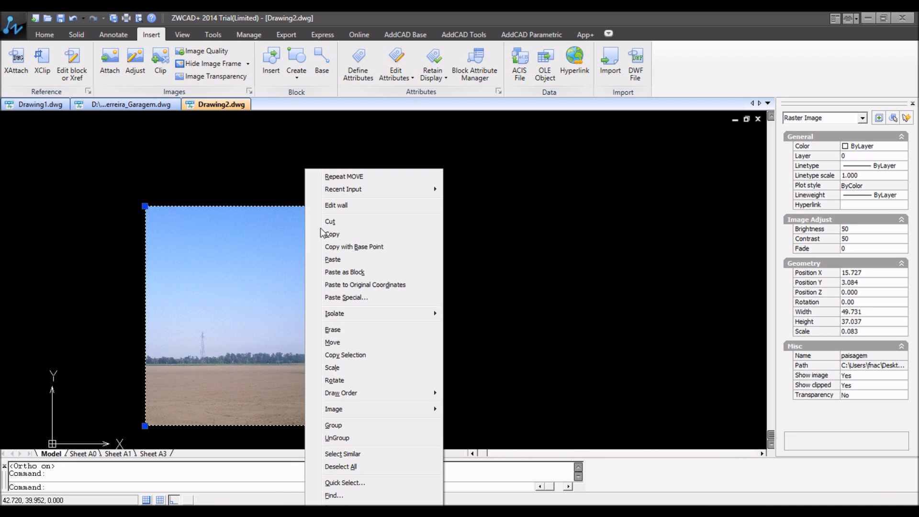
mouse_move(355, 397)
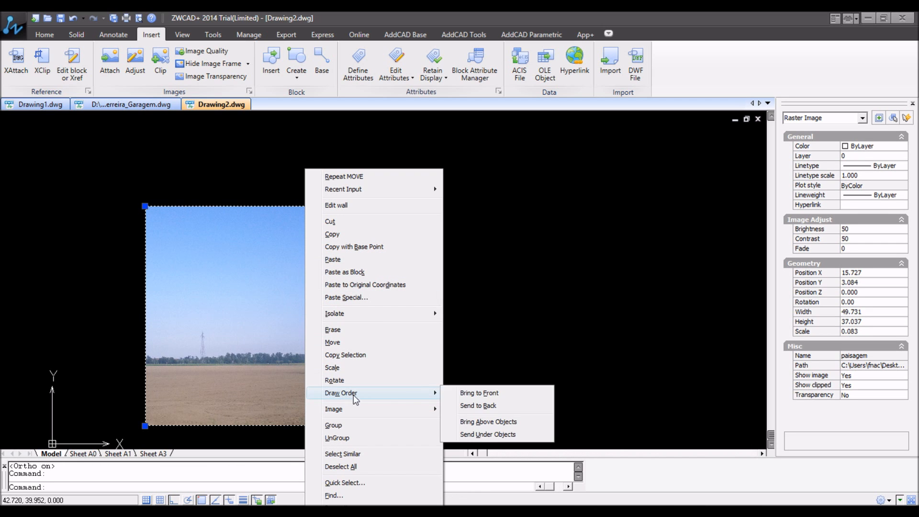
left_click(469, 405)
Move the landscape image straight down by about 3.8 units behind the building section
scroll(340, 378, "up", 2)
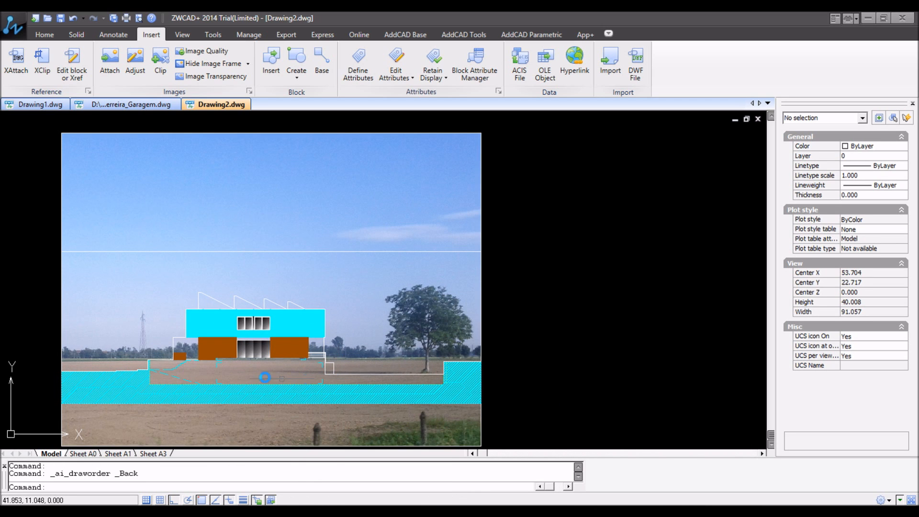
type("m")
key("Return")
left_click(527, 220)
left_click(489, 225)
left_click(488, 237)
left_click(453, 252)
key("Return")
left_click(487, 243)
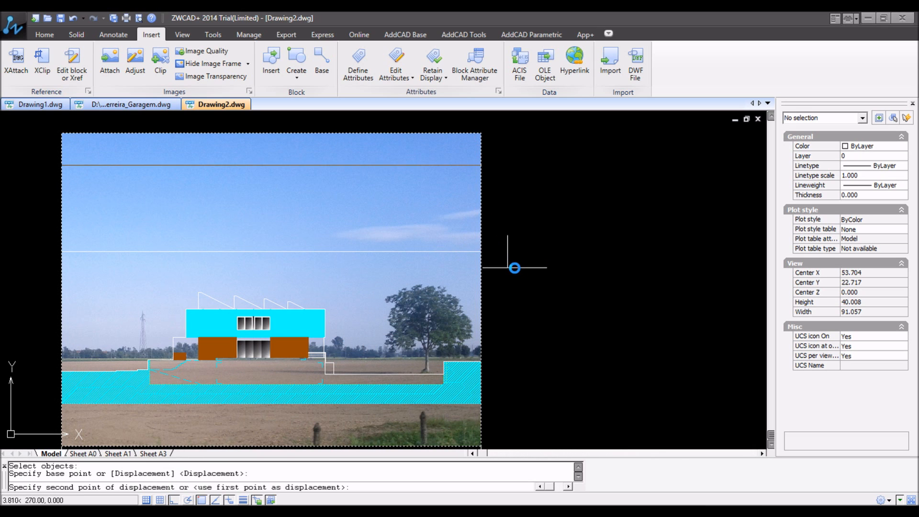
left_click(516, 269)
Move the landscape image back up by about 1.8 units to adjust its horizon against the section's ground
key("Return")
left_click(507, 199)
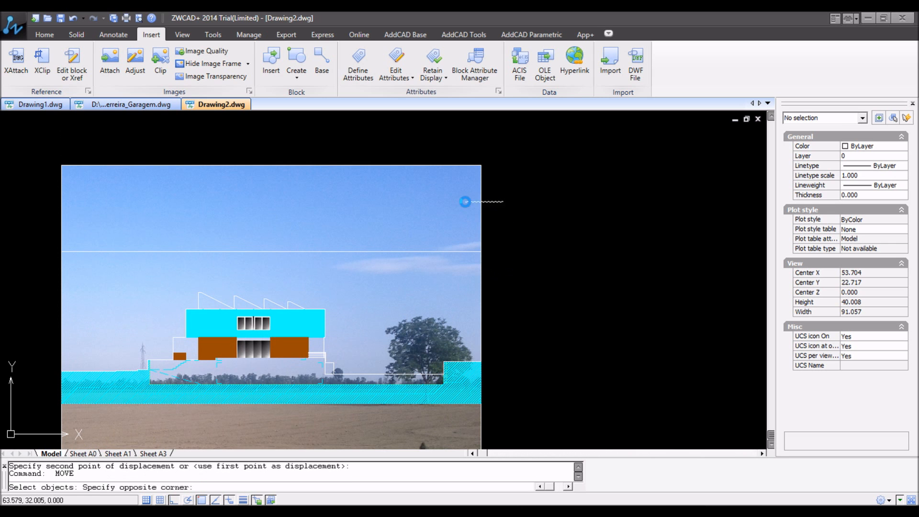
left_click(463, 205)
key("Return")
scroll(407, 359, "up", 6)
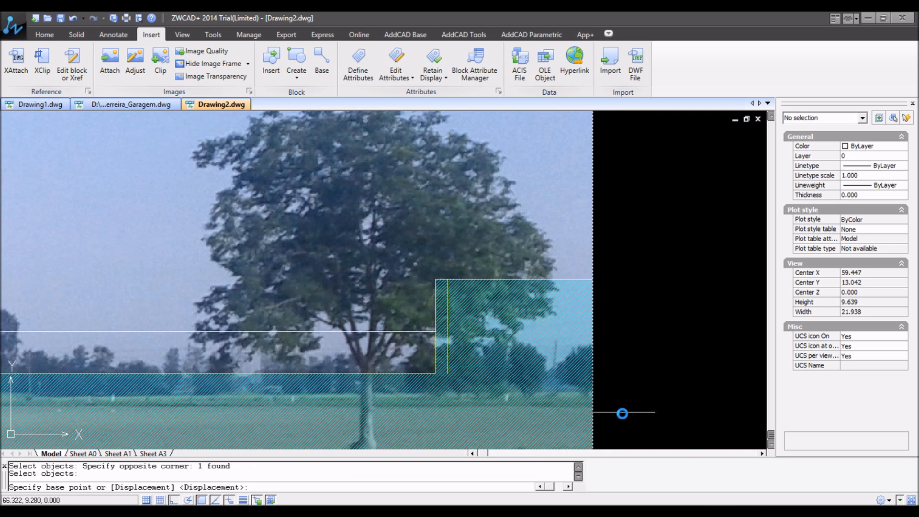
left_click(614, 407)
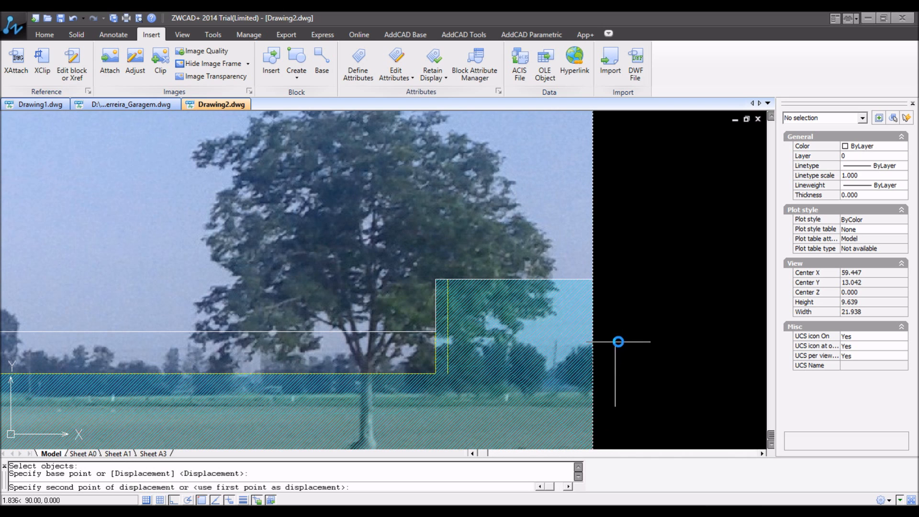
left_click(439, 354)
Move the landscape image up slightly, with the sky boundary polyline caught in the same selection
scroll(439, 354, "down", 5)
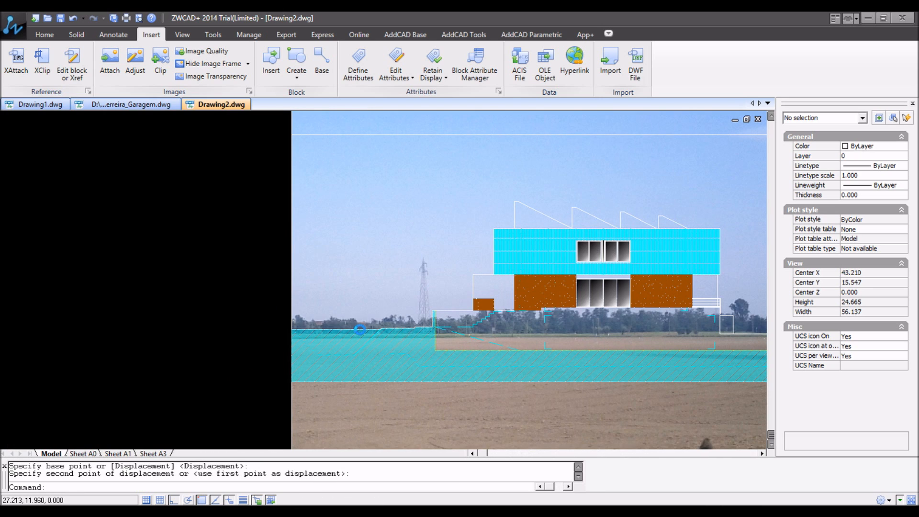
key("Return")
left_click(324, 260)
left_click(251, 308)
key("Return")
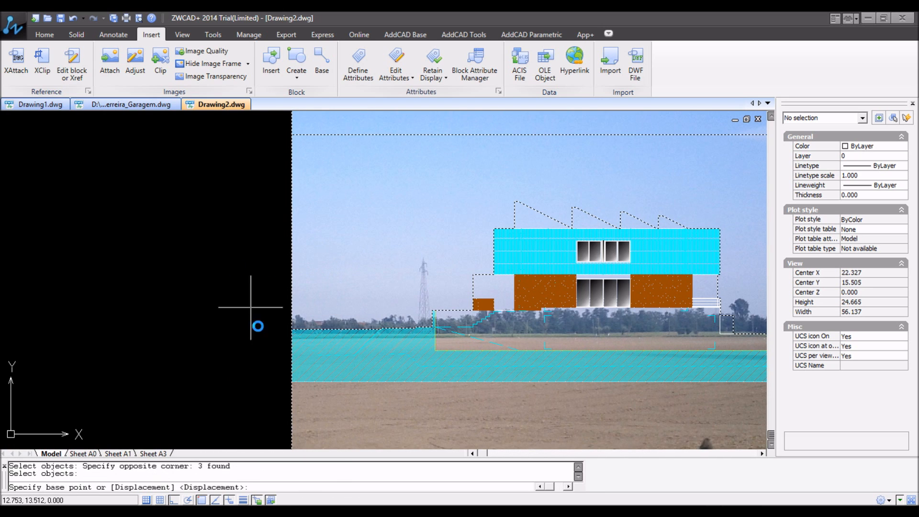
left_click(272, 338)
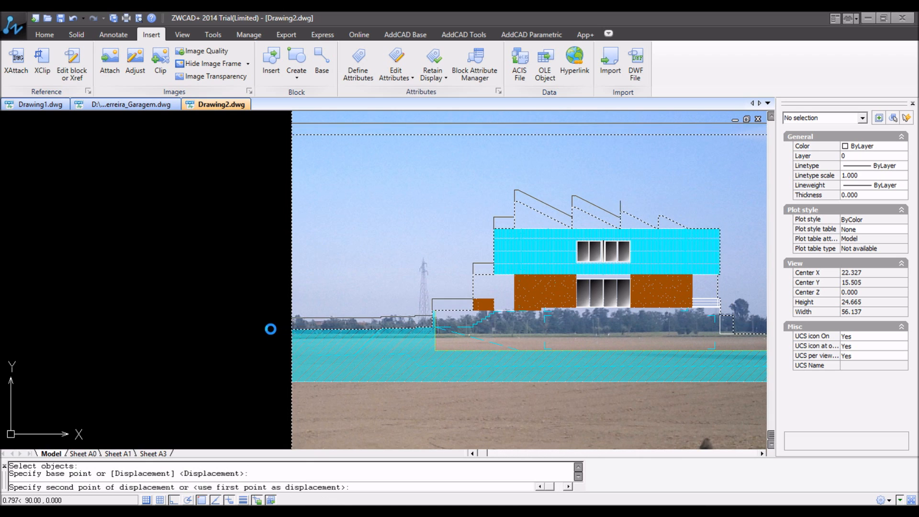
left_click(271, 329)
Move only the landscape image up by about 0.42 units
scroll(271, 329, "down", 3)
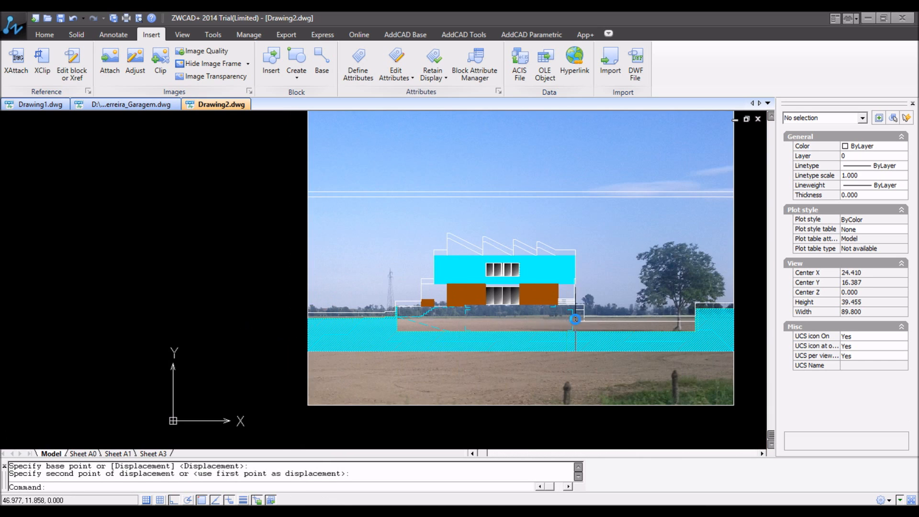
scroll(514, 317, "down", 1)
scroll(697, 297, "up", 1)
key("Return")
left_click(684, 195)
left_click(669, 279)
key("Return")
left_click(683, 316)
left_click(684, 312)
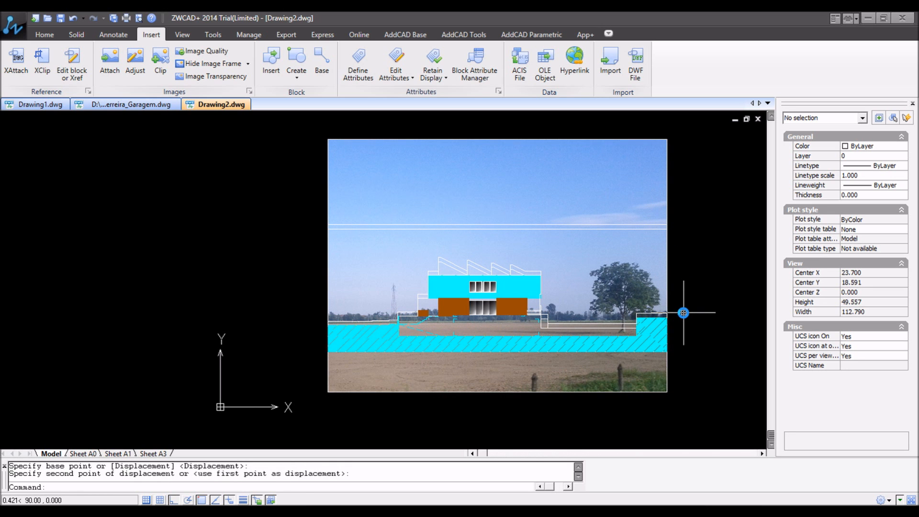
key("Return")
left_click(644, 262)
left_click(622, 335)
key("Return")
scroll(627, 338, "up", 2)
key("Escape")
Move the displaced sky boundary polyline straight down so that it lies on the section outline again
scroll(648, 325, "down", 3)
scroll(648, 326, "up", 2)
key("Return")
left_click(622, 316)
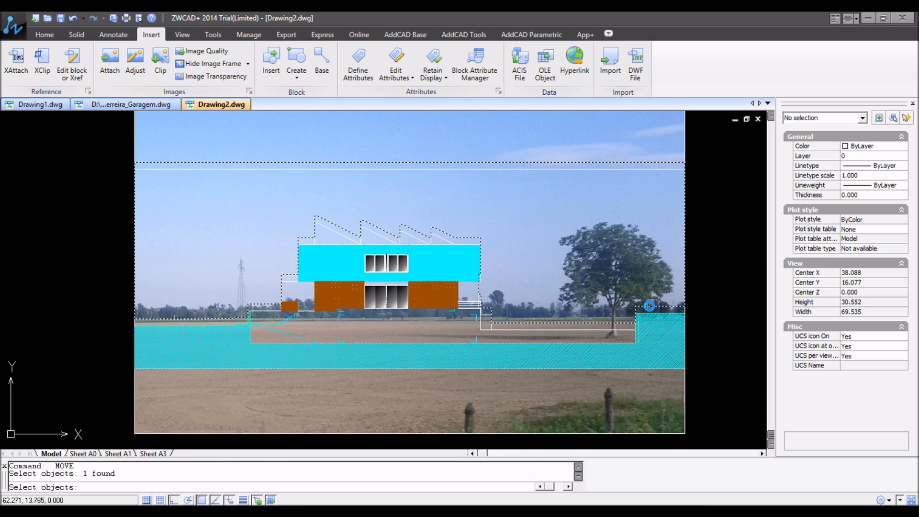
scroll(619, 336, "up", 3)
key("Return")
left_click(632, 343)
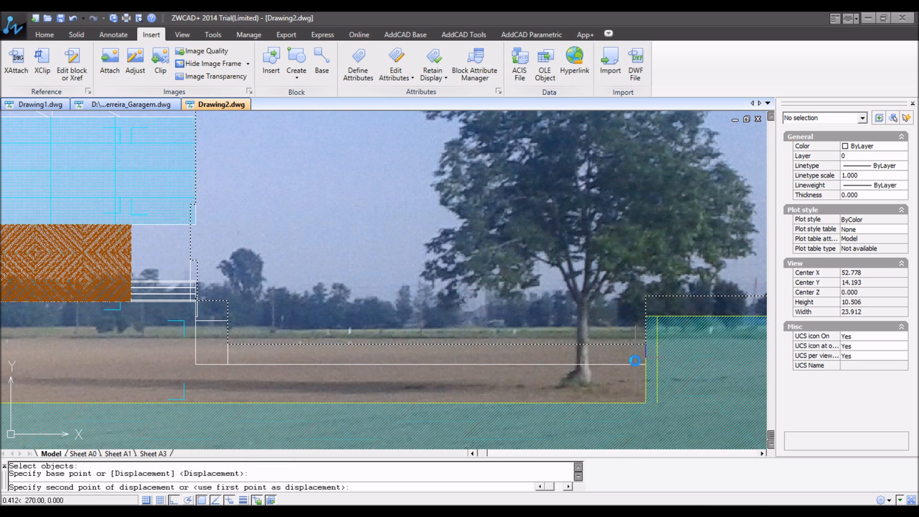
left_click(635, 364)
Move the landscape image up so that the base of the tree sits near the section's ground line
scroll(633, 364, "down", 3)
key("Return")
left_click(545, 136)
left_click(488, 153)
key("Return")
scroll(620, 360, "up", 2)
scroll(620, 360, "up", 5)
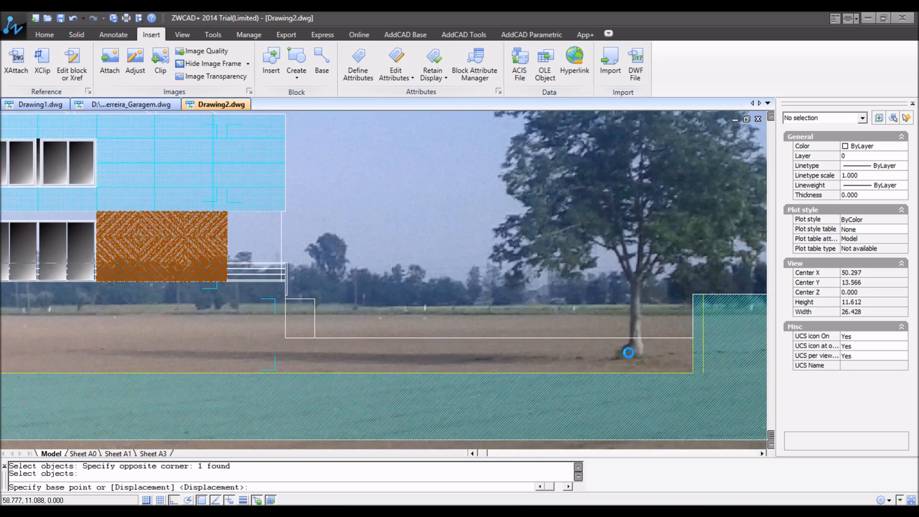
left_click(654, 364)
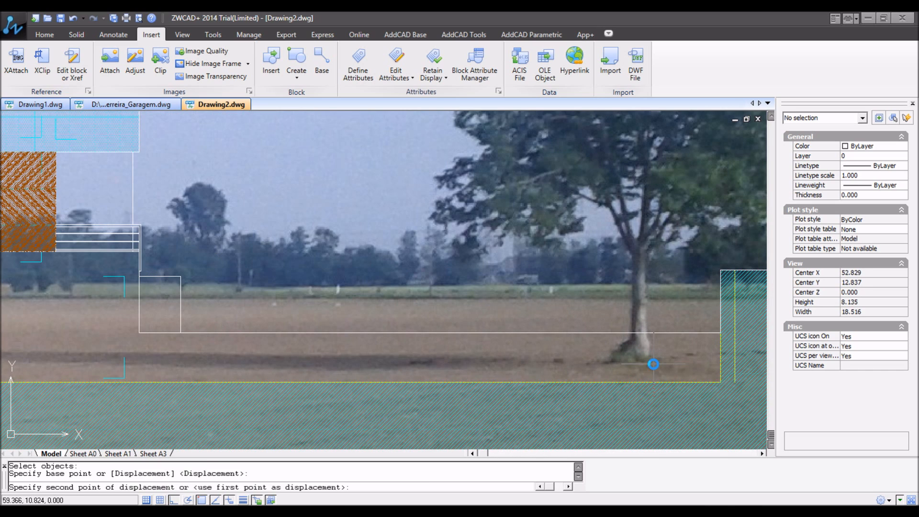
left_click(657, 336)
Zoom in on the building section and examine the extent of the sky boundary polyline
scroll(661, 352, "down", 5)
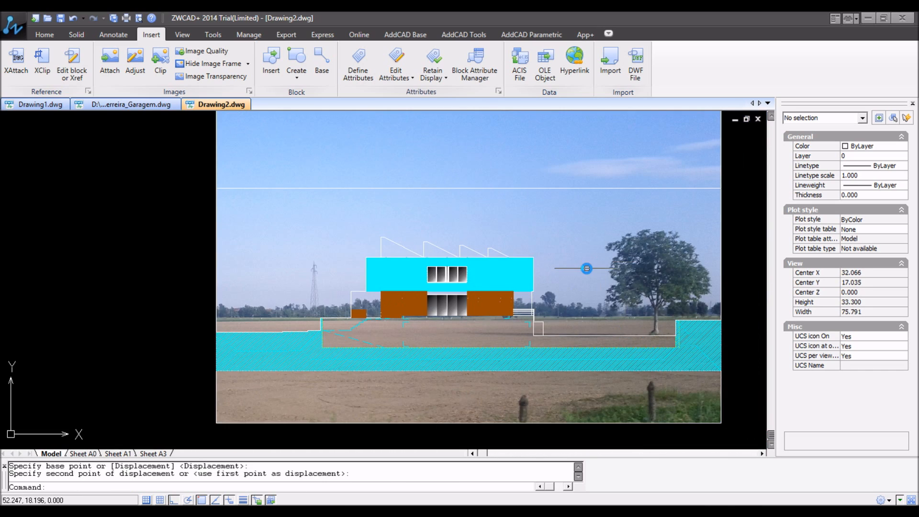
type("z")
key("Return")
left_click(178, 170)
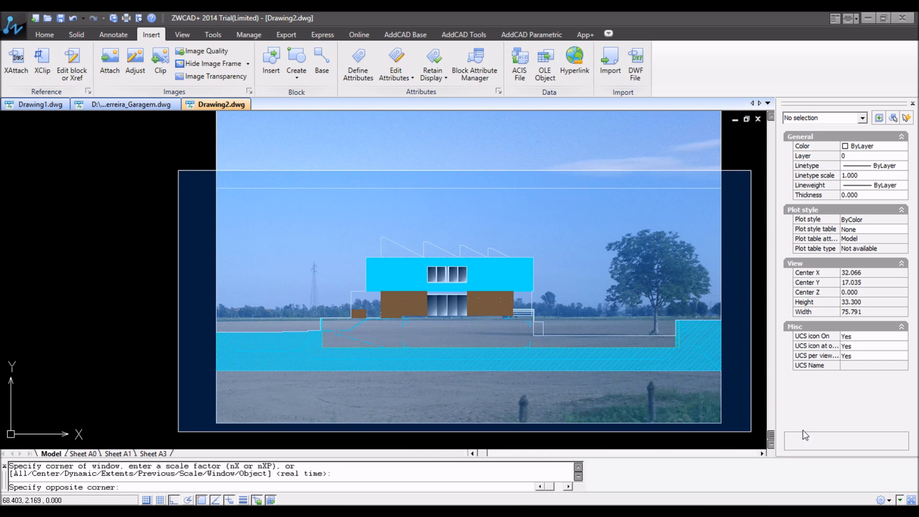
left_click(761, 404)
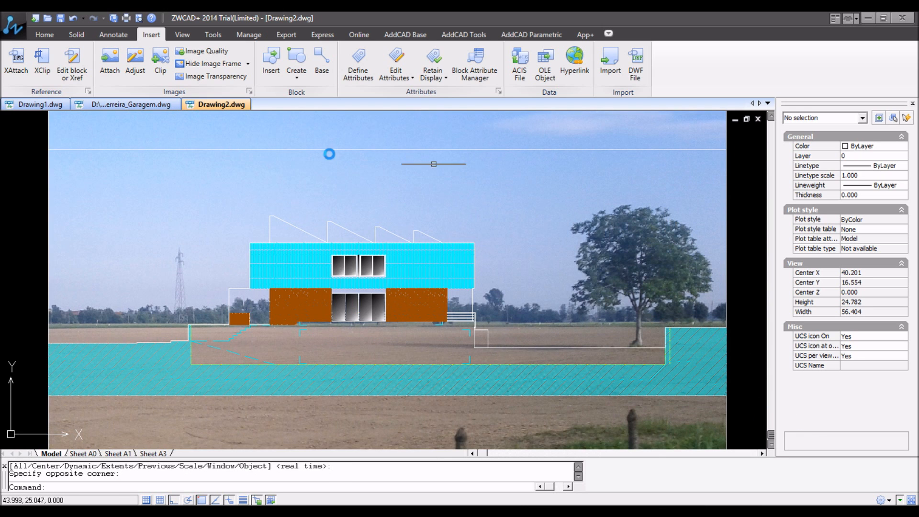
left_click(66, 150)
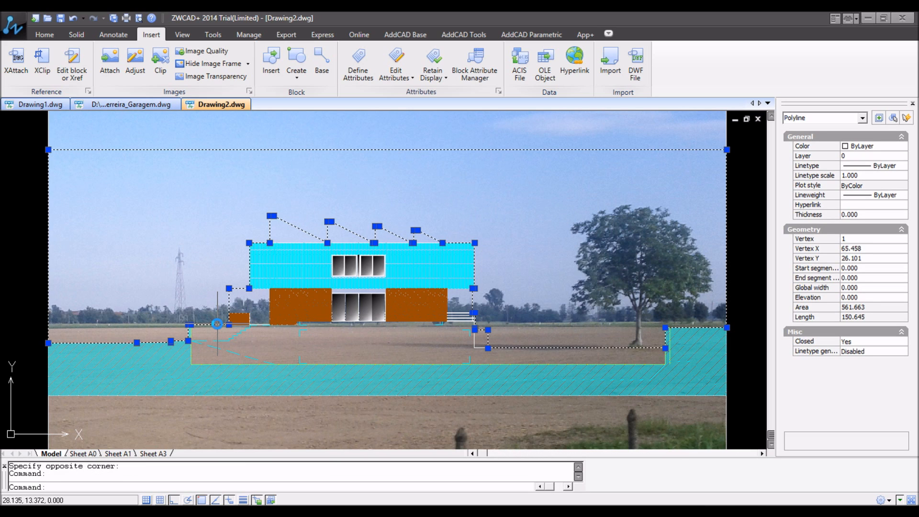
key("Escape")
key("Escape")
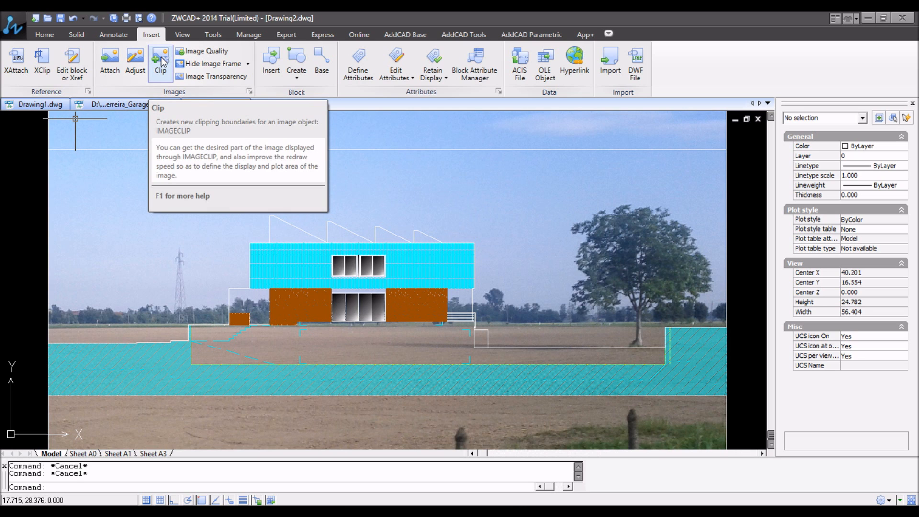
Copy the landscape image twice in a horizontal row to the right of the building section
scroll(150, 122, "down", 6)
type("co")
key("Return")
left_click(291, 142)
key("Return")
left_click(182, 142)
left_click(377, 134)
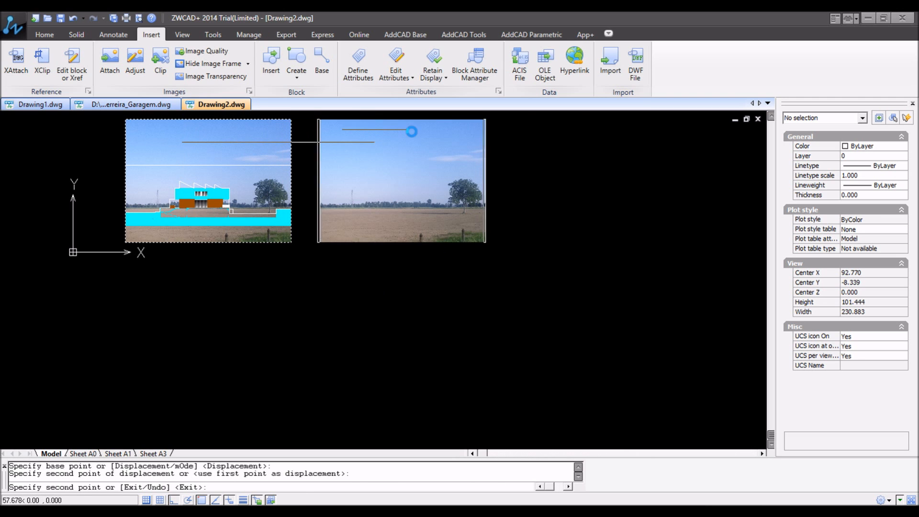
left_click(578, 135)
key("Return")
Clip the middle landscape image with a new rectangular boundary around the horizon, excluding most of the tree
type("z")
key("Return")
left_click(91, 114)
left_click(732, 239)
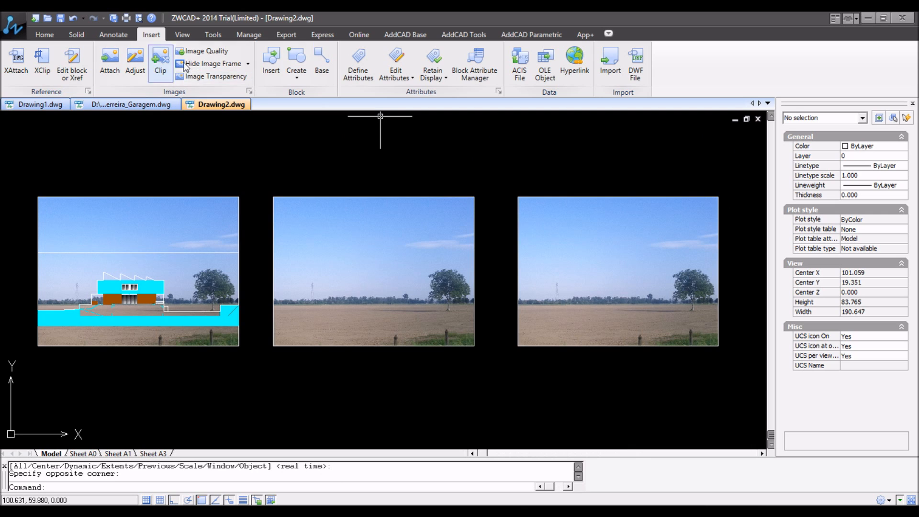
left_click(162, 65)
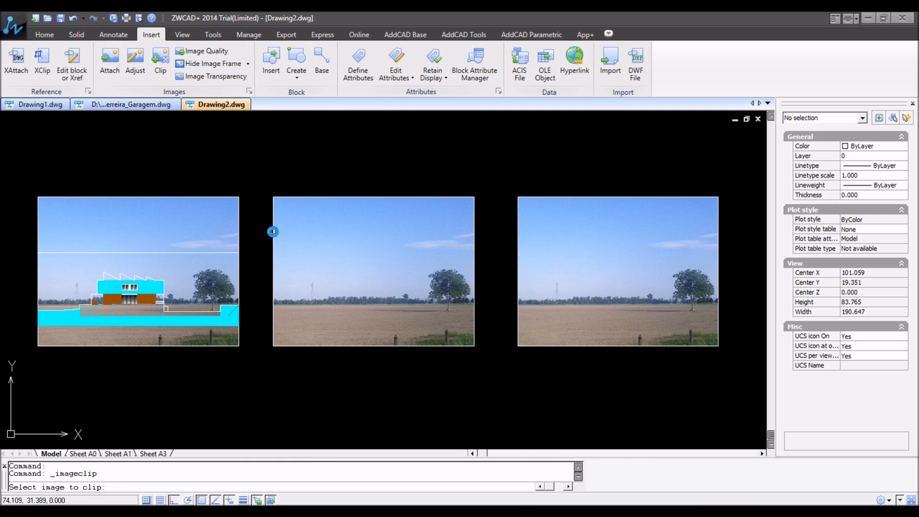
left_click(272, 232)
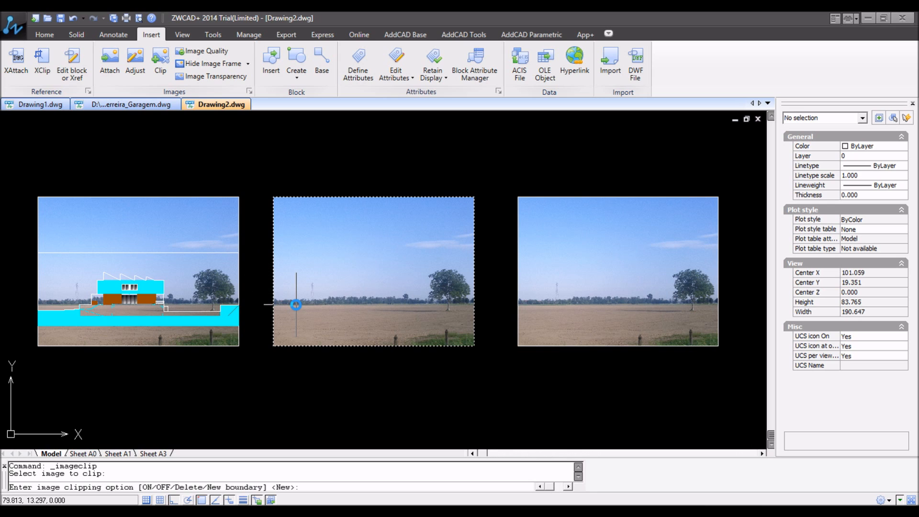
right_click(300, 293)
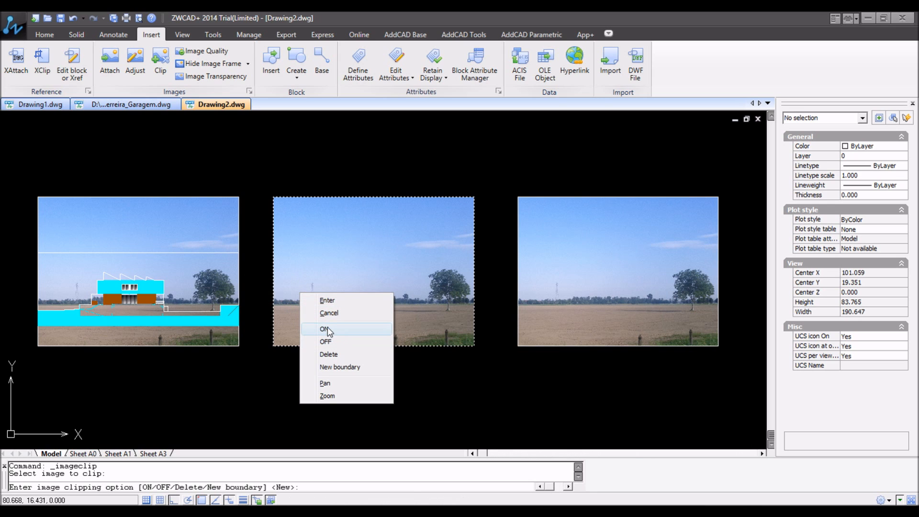
left_click(354, 371)
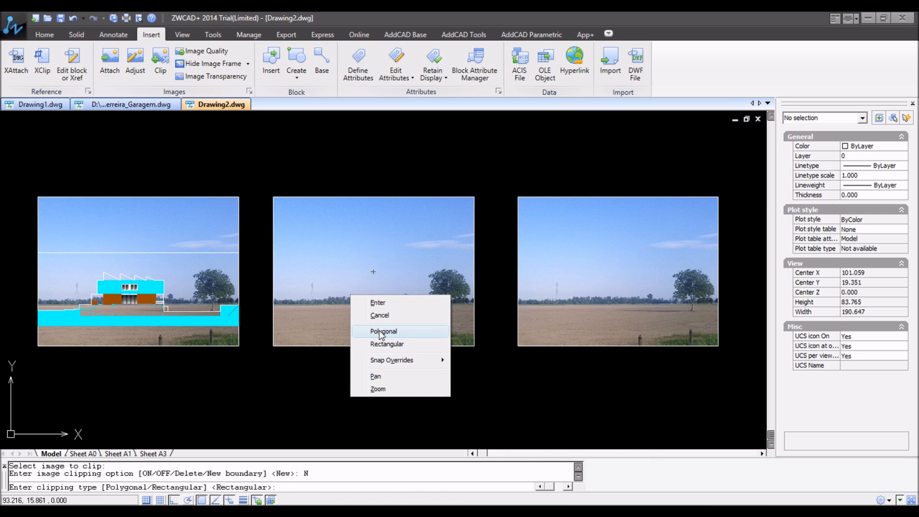
left_click(386, 345)
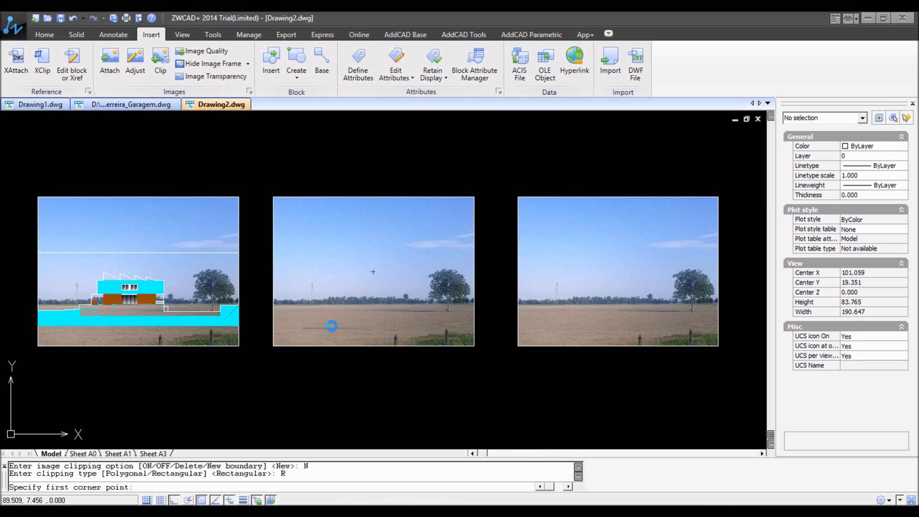
left_click(298, 315)
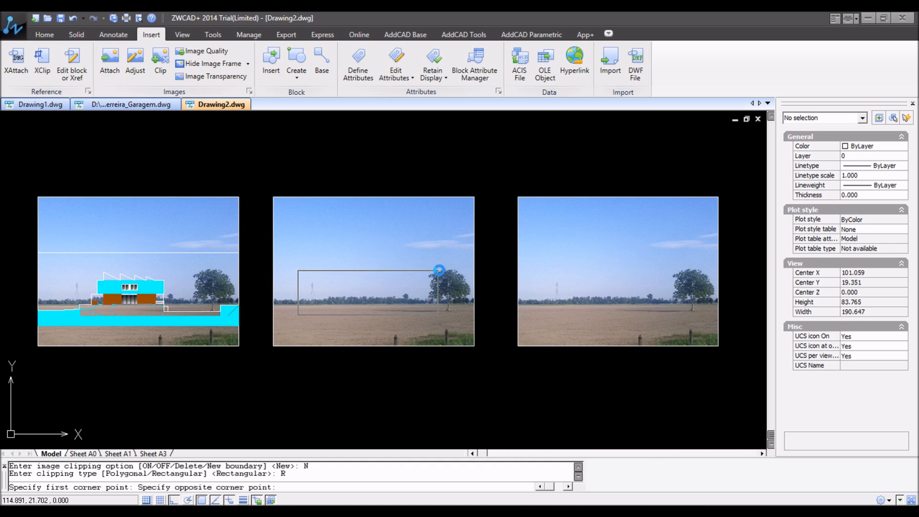
left_click(419, 259)
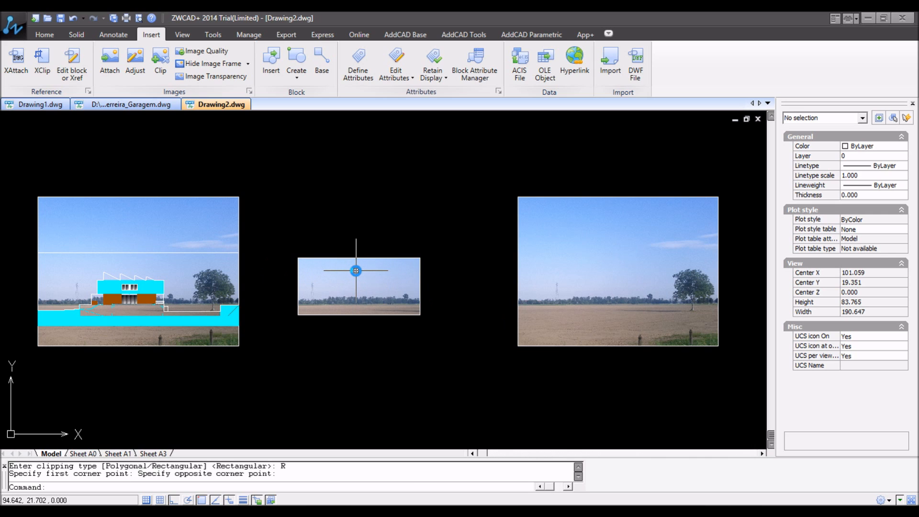
Delete the clipping boundary of the middle landscape image
right_click(371, 207)
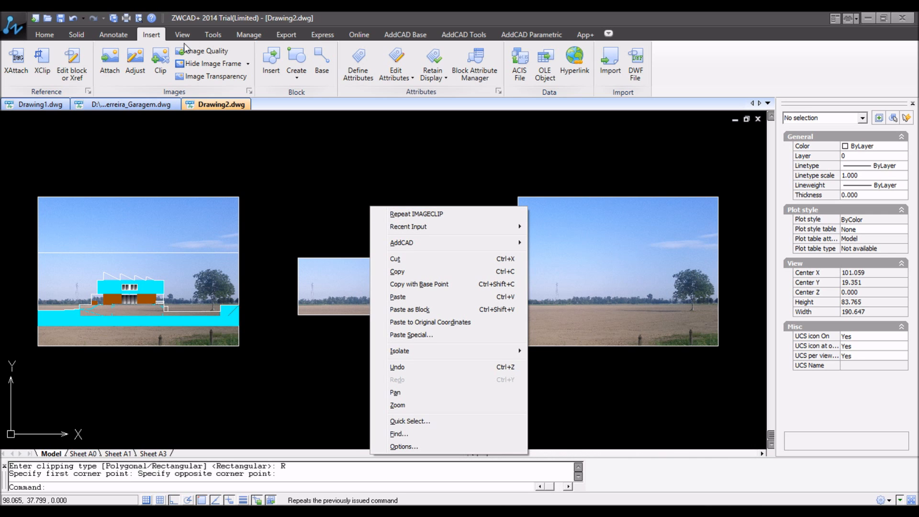
left_click(161, 59)
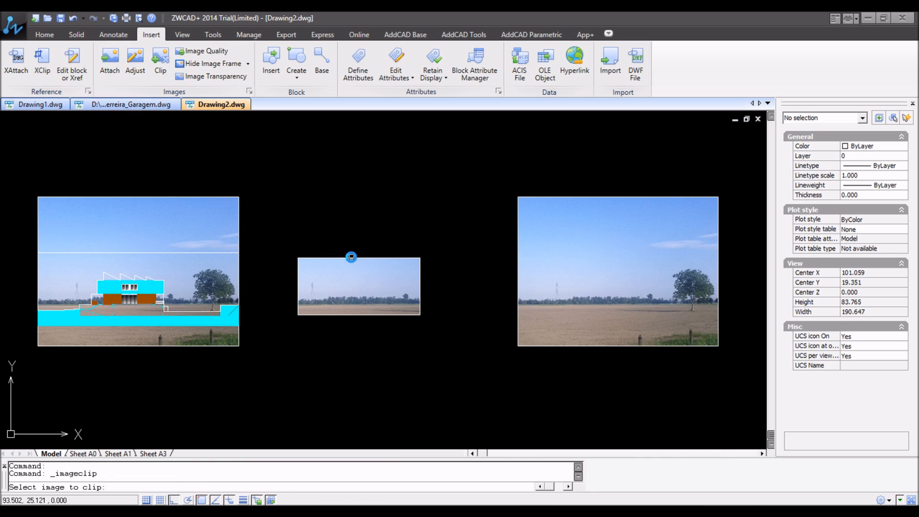
left_click(354, 258)
right_click(363, 238)
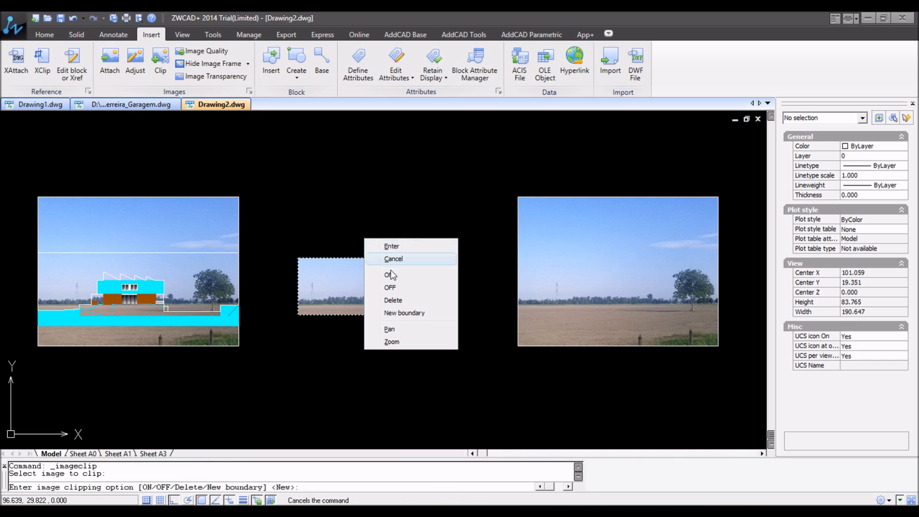
left_click(405, 301)
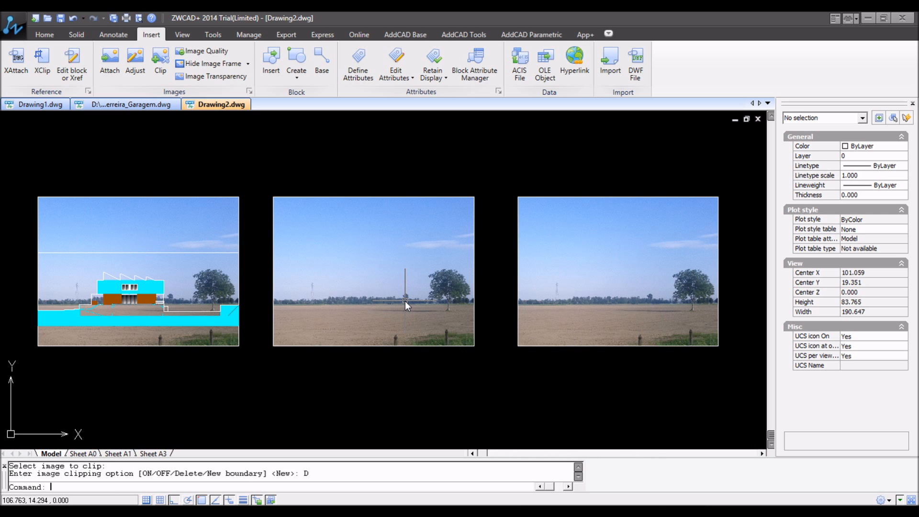
Clip the middle landscape image with a new polygonal boundary forming a stepped shape around the horizon, left of the tree
left_click(161, 71)
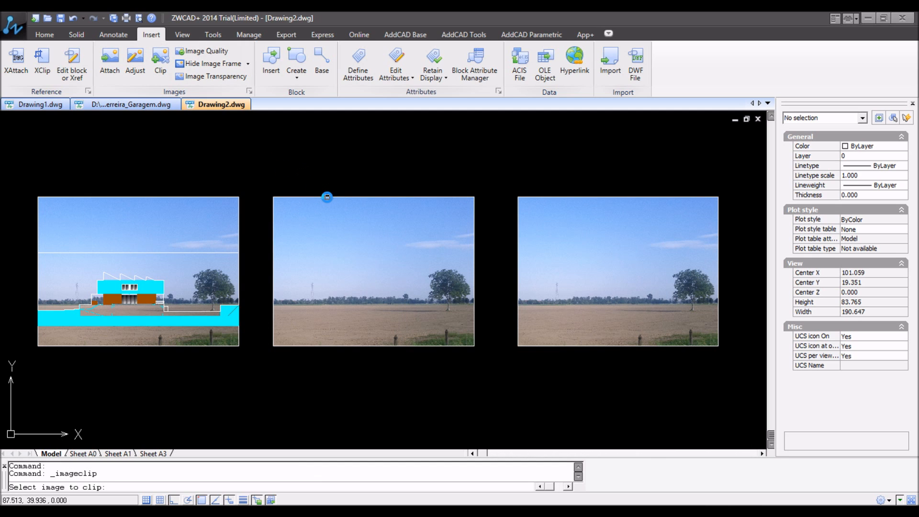
left_click(327, 197)
right_click(328, 225)
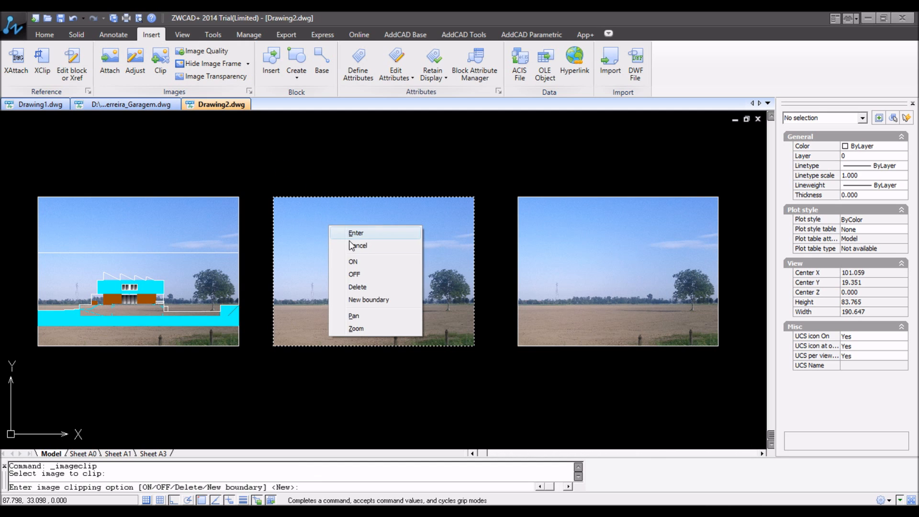
left_click(371, 300)
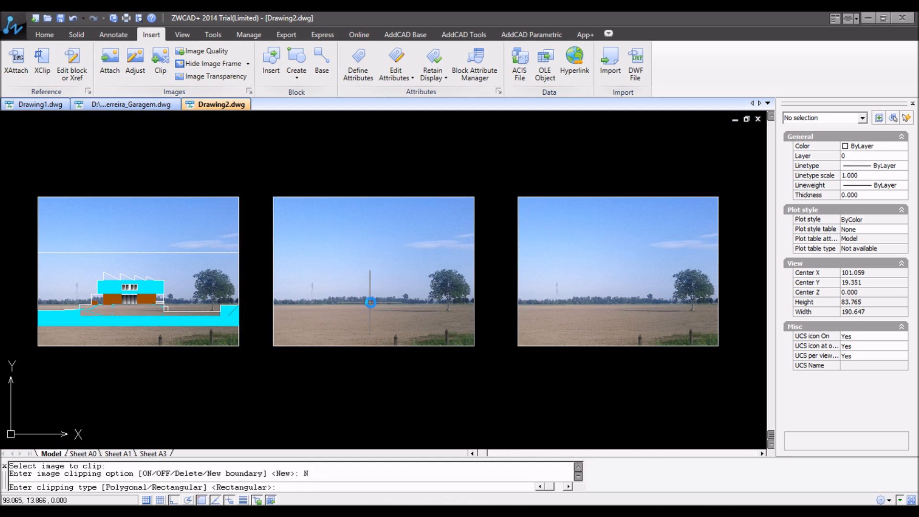
right_click(369, 274)
left_click(406, 314)
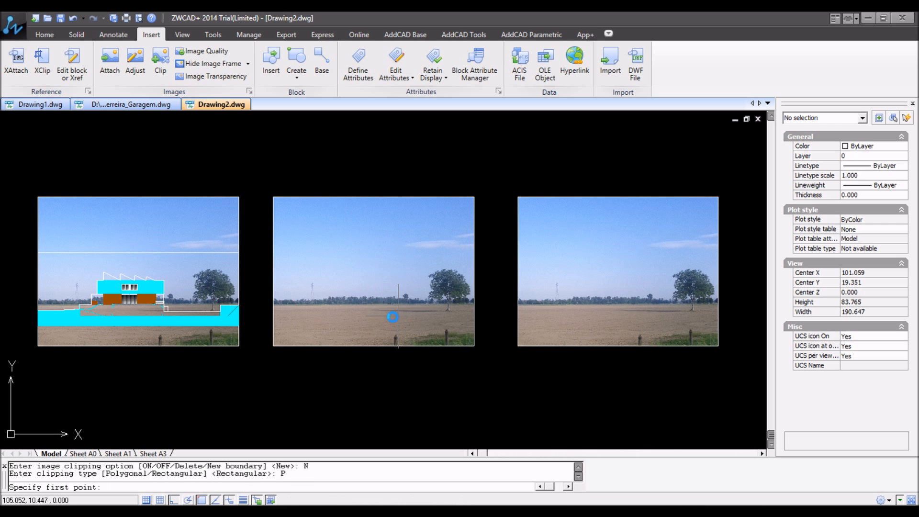
scroll(308, 311, "up", 2)
left_click(288, 302)
left_click(326, 266)
left_click(326, 231)
left_click(373, 230)
left_click(373, 274)
left_click(434, 274)
left_click(435, 307)
left_click(358, 307)
right_click(357, 307)
left_click(379, 303)
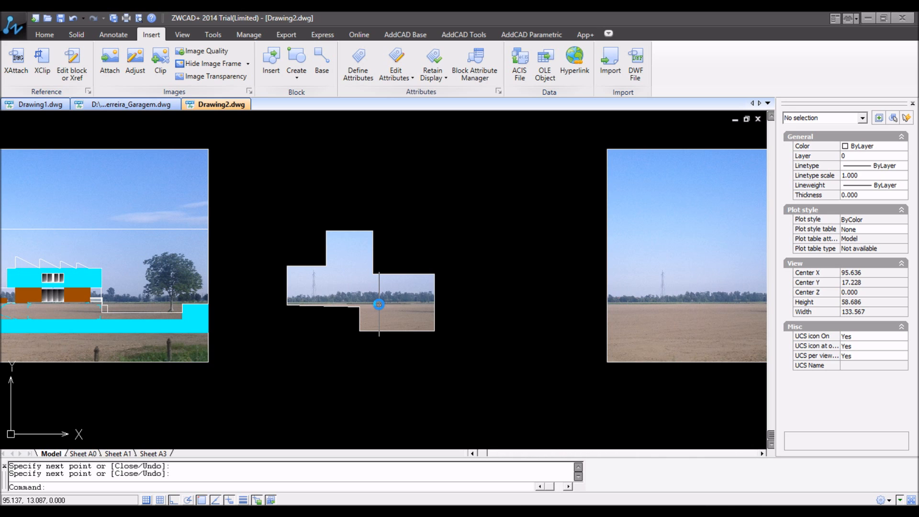
Erase the two landscape image copies beside the building section
type("E")
key("Return")
left_click(627, 128)
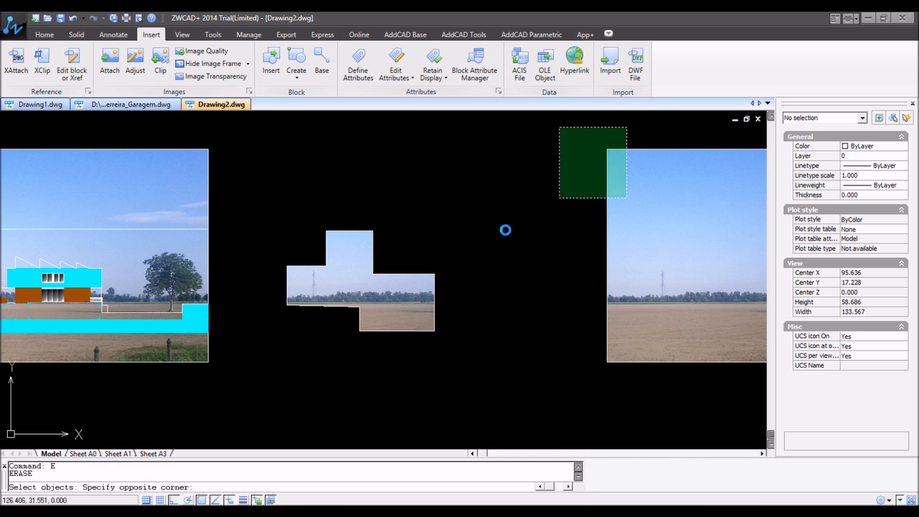
left_click(387, 302)
key("Return")
Start a new polygonal clipping boundary on the section's landscape image, placing its first point at the image's left edge near the ground line
type("z")
key("Return")
type("e")
key("Return")
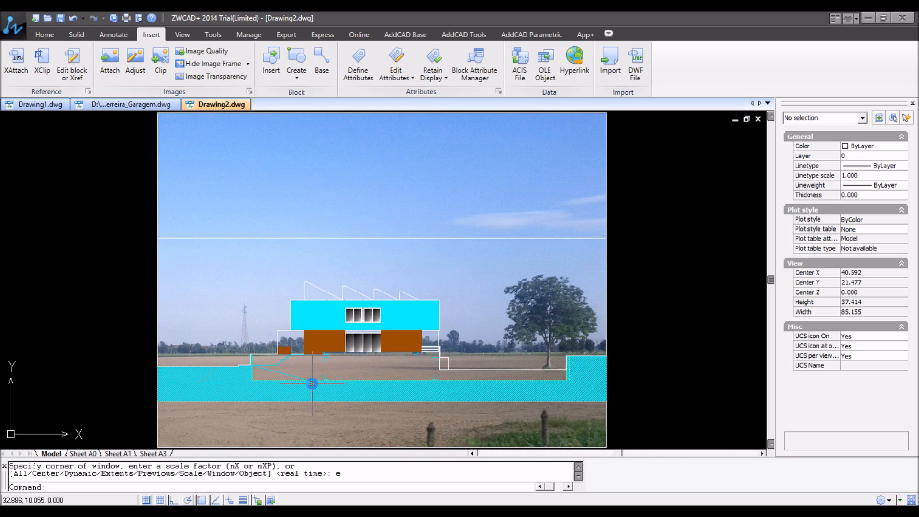
left_click(160, 58)
left_click(157, 227)
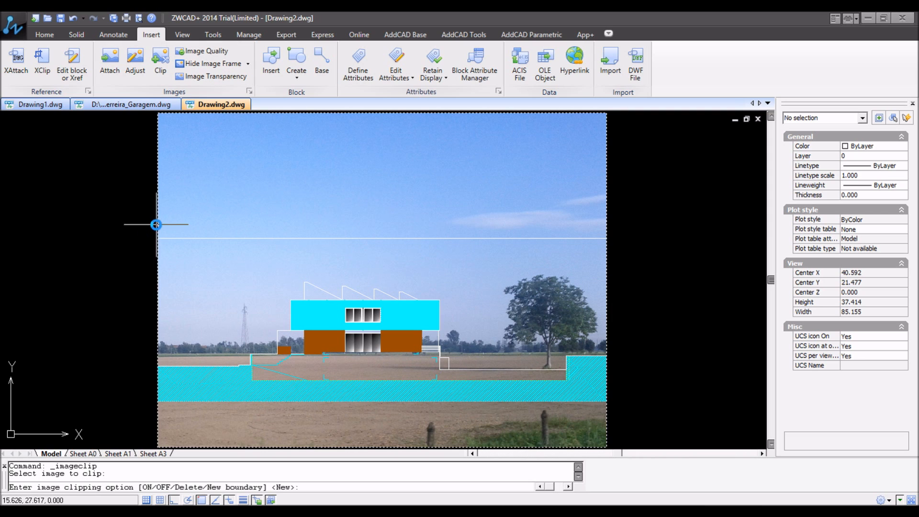
right_click(133, 243)
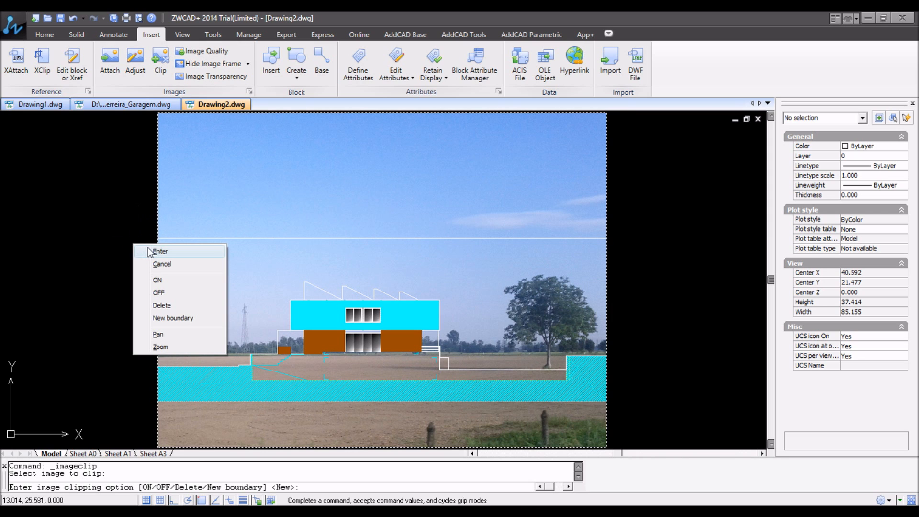
left_click(167, 324)
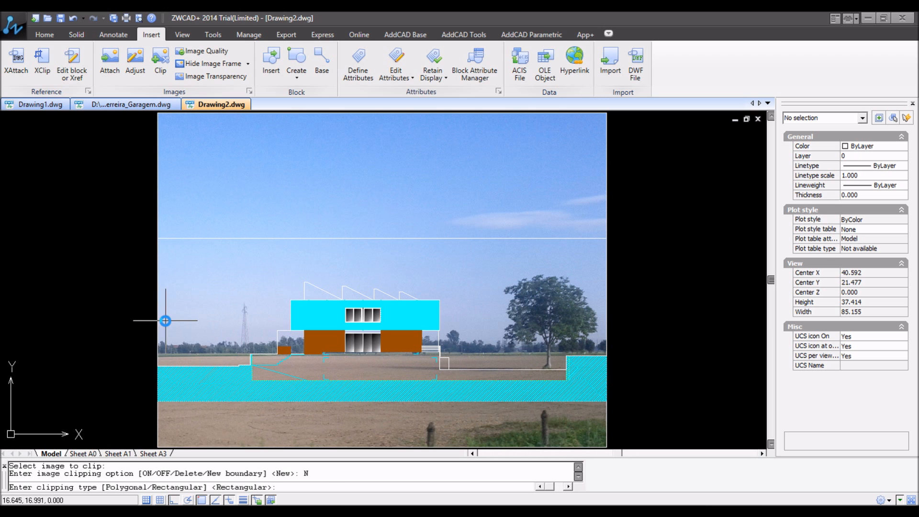
right_click(165, 308)
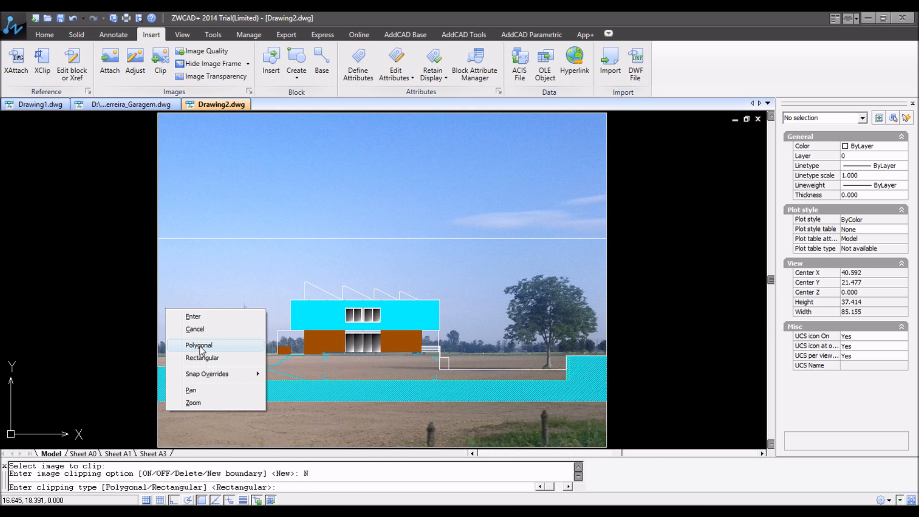
left_click(200, 346)
scroll(157, 367, "up", 5)
left_click(252, 391)
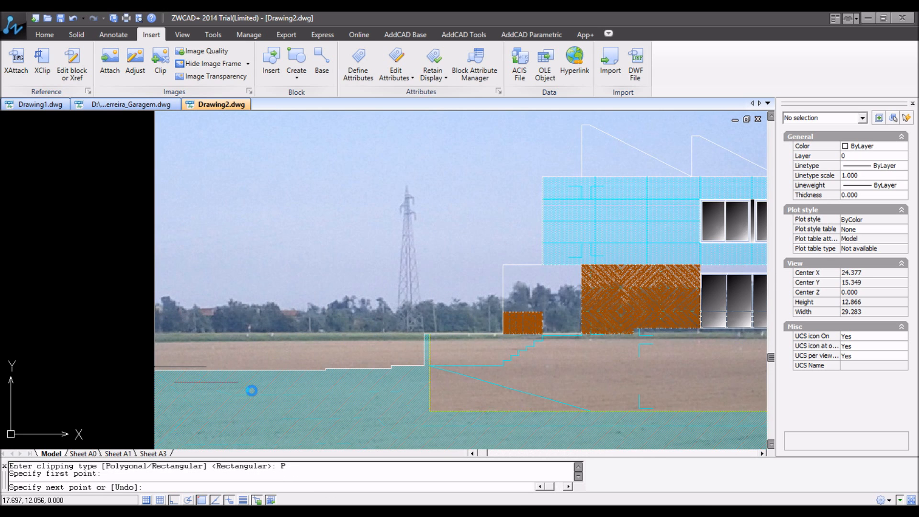
Trace the clipping boundary along the stepped ground line on the section's left side, up to the top of the retaining wall
scroll(293, 385, "up", 3)
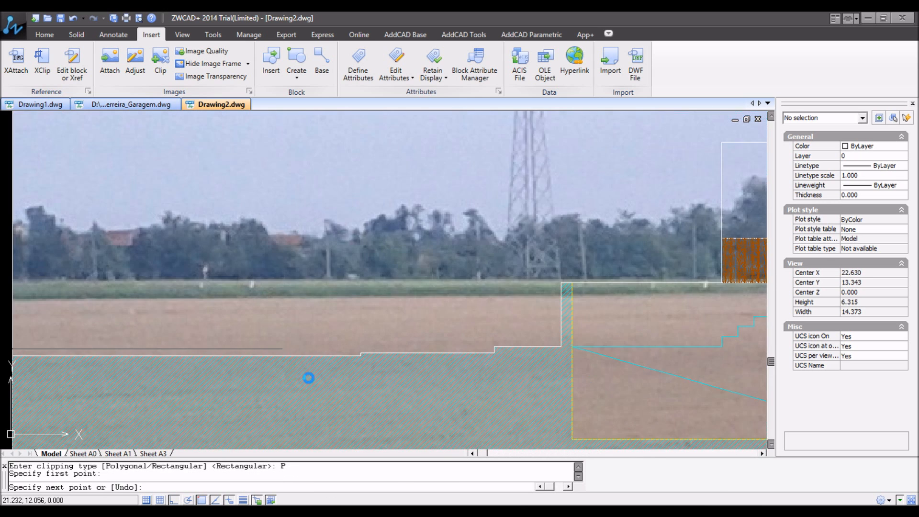
left_click(13, 354)
left_click(358, 356)
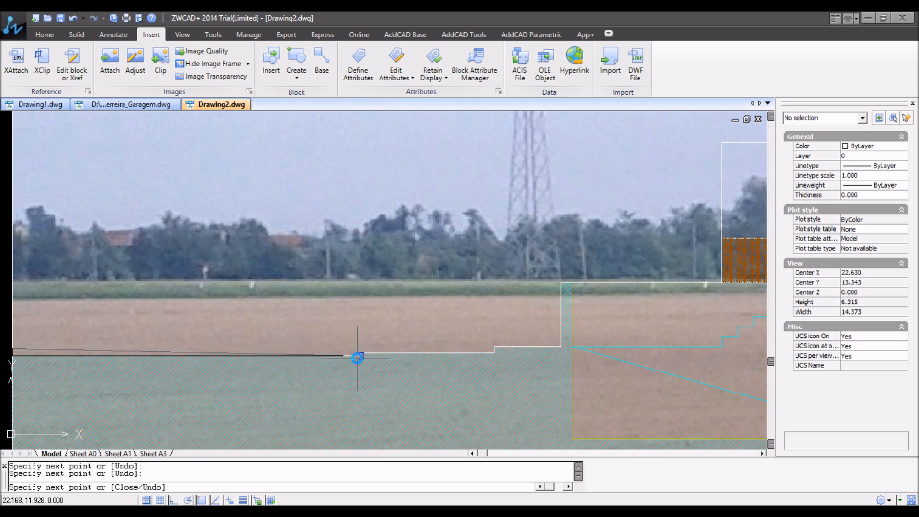
left_click(359, 353)
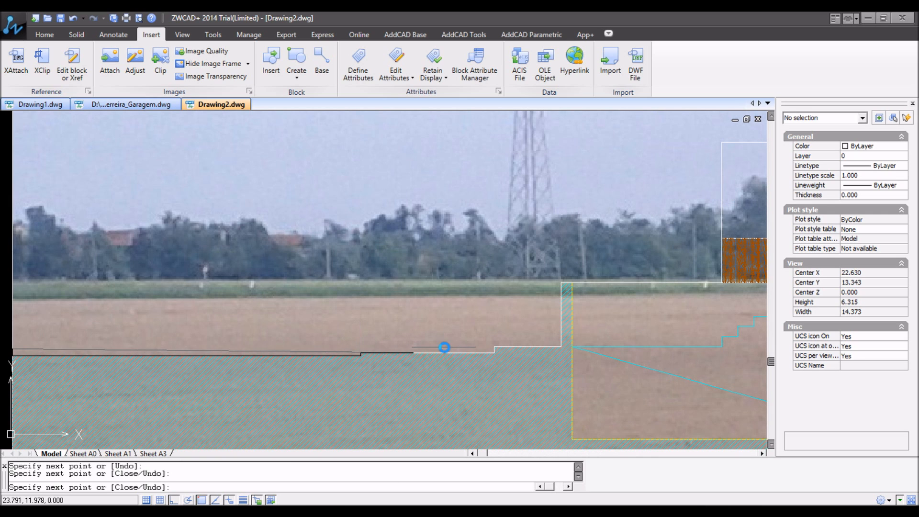
left_click(495, 353)
left_click(560, 345)
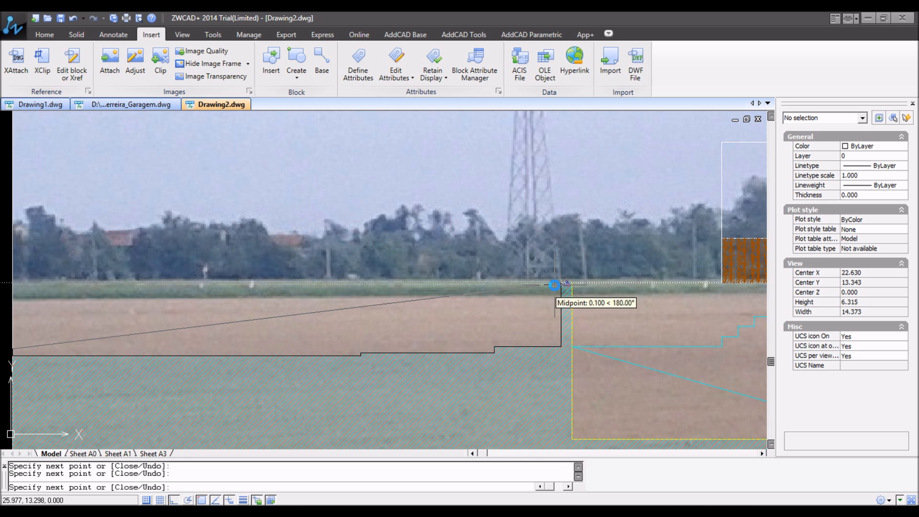
left_click(558, 286)
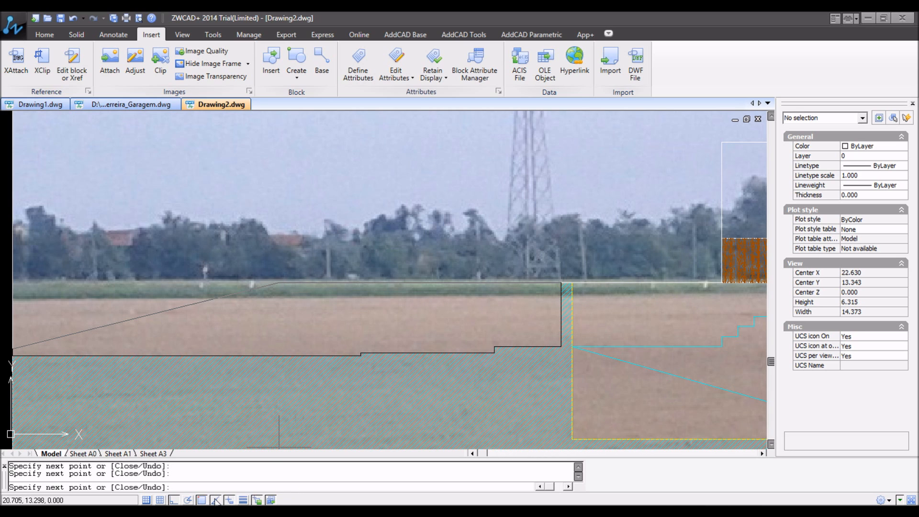
Turn off object snap tracking and trace the clipping boundary along the terrace and up the low left volume to the cyan upper block
left_click(216, 500)
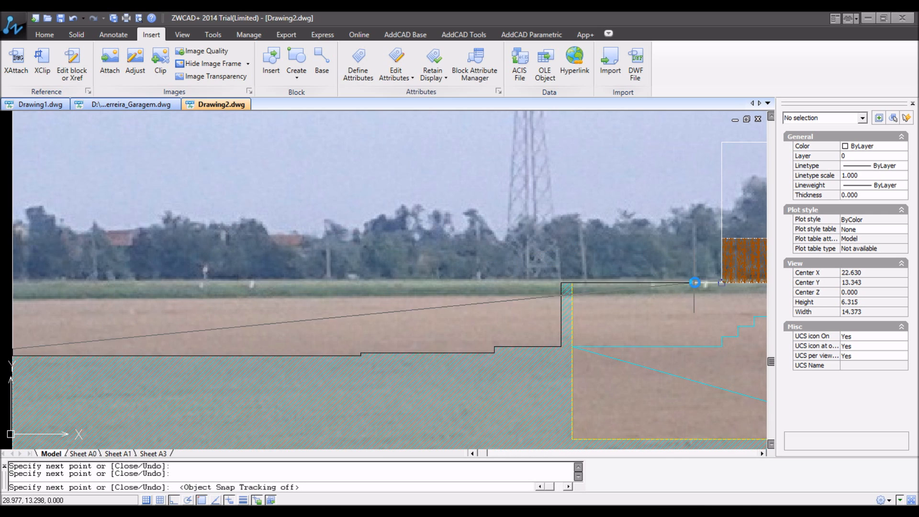
left_click(716, 286)
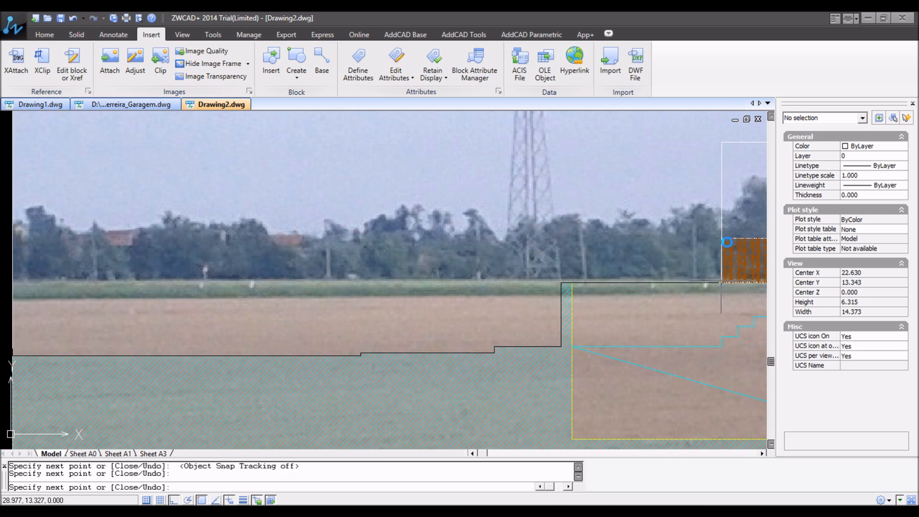
left_click(722, 143)
scroll(668, 196, "down", 5)
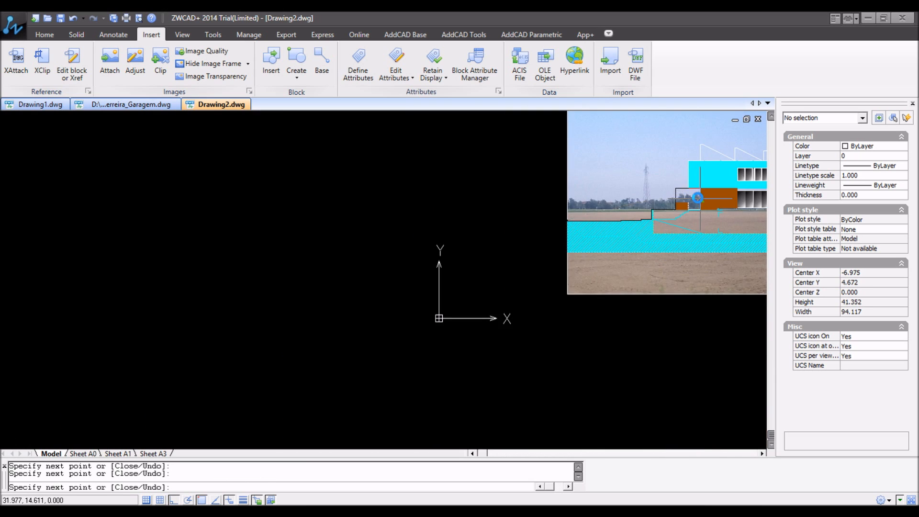
scroll(668, 197, "up", 4)
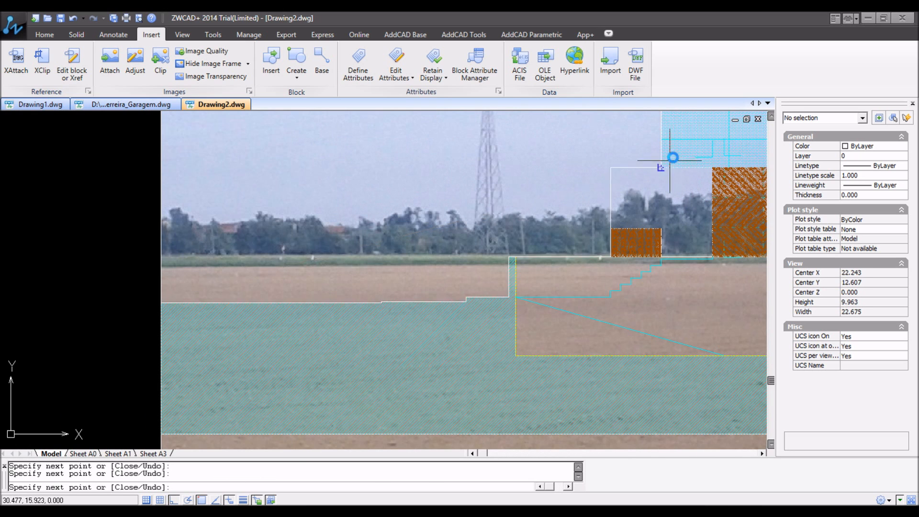
scroll(671, 153, "down", 5)
scroll(724, 133, "up", 5)
scroll(724, 133, "up", 1)
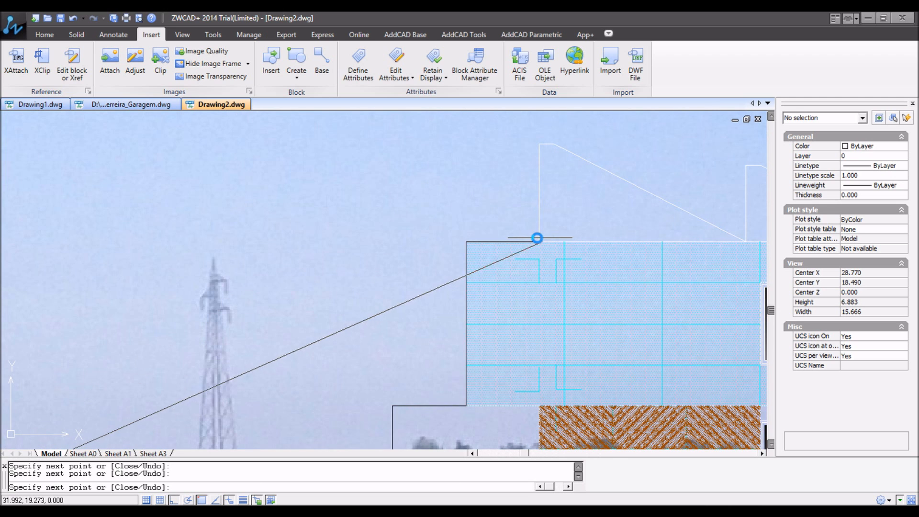
Trace the clipping boundary along the cyan block's roof, following the outlines of the four sawtooth skylights
left_click(536, 240)
left_click(537, 144)
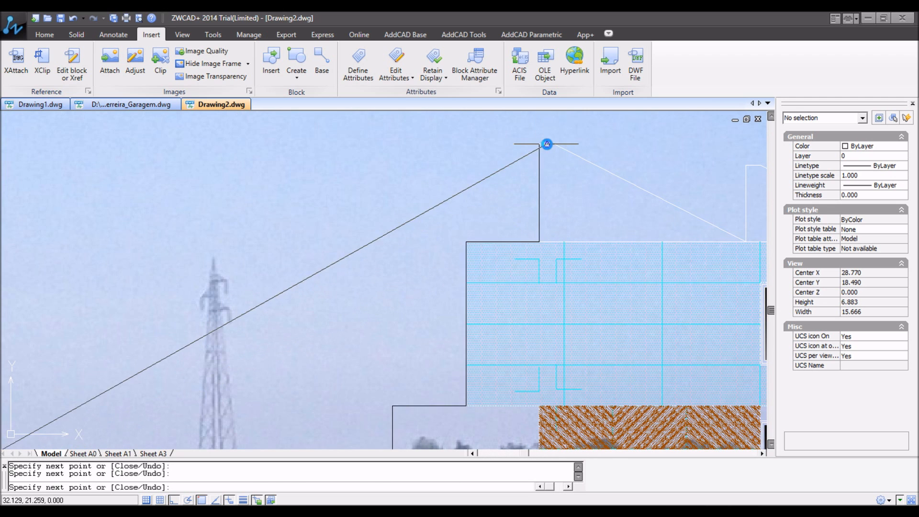
left_click(739, 240)
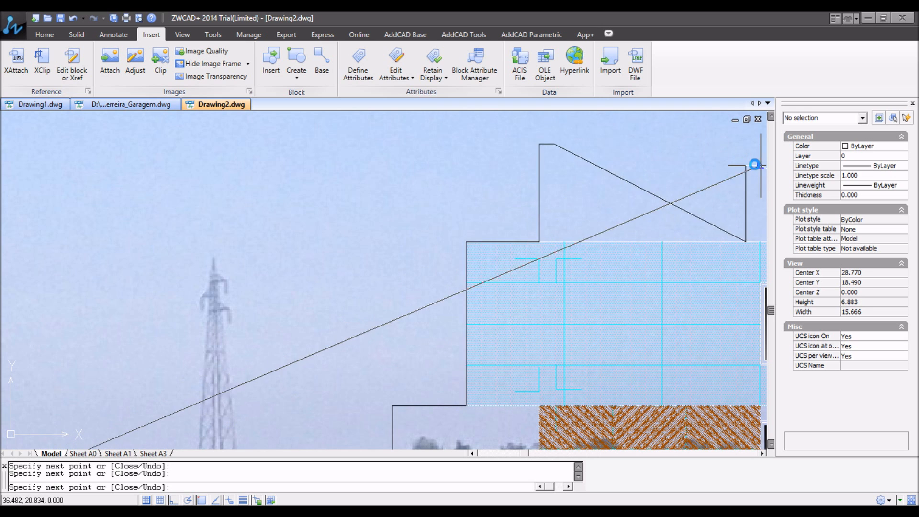
scroll(656, 220, "down", 10)
scroll(655, 219, "up", 9)
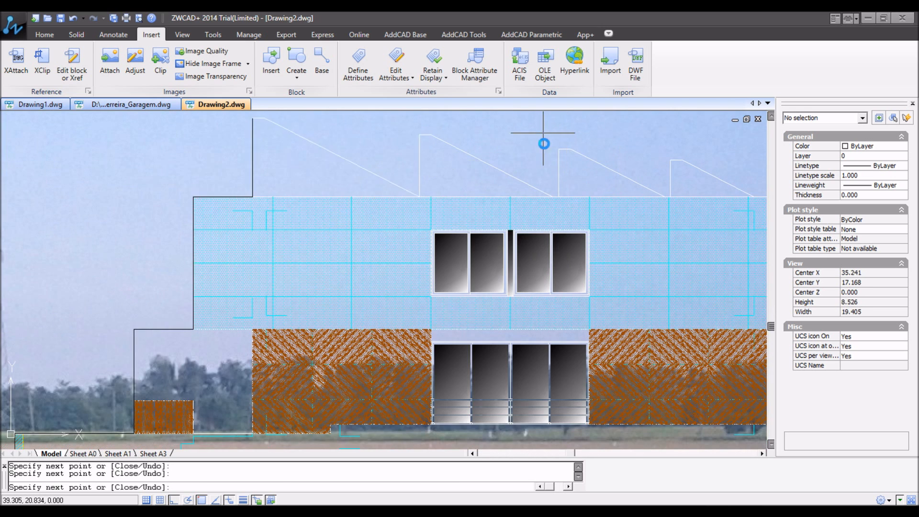
left_click(559, 195)
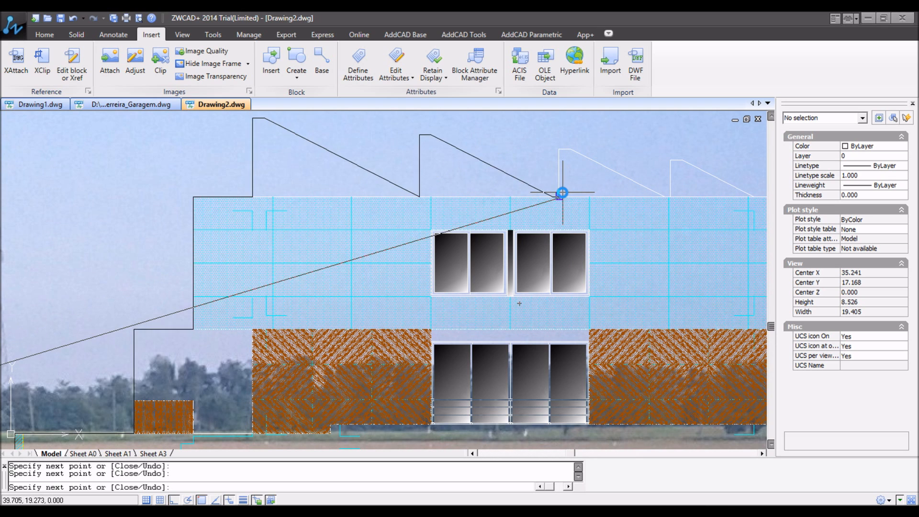
left_click(557, 149)
left_click(569, 150)
left_click(670, 196)
left_click(668, 162)
left_click(685, 160)
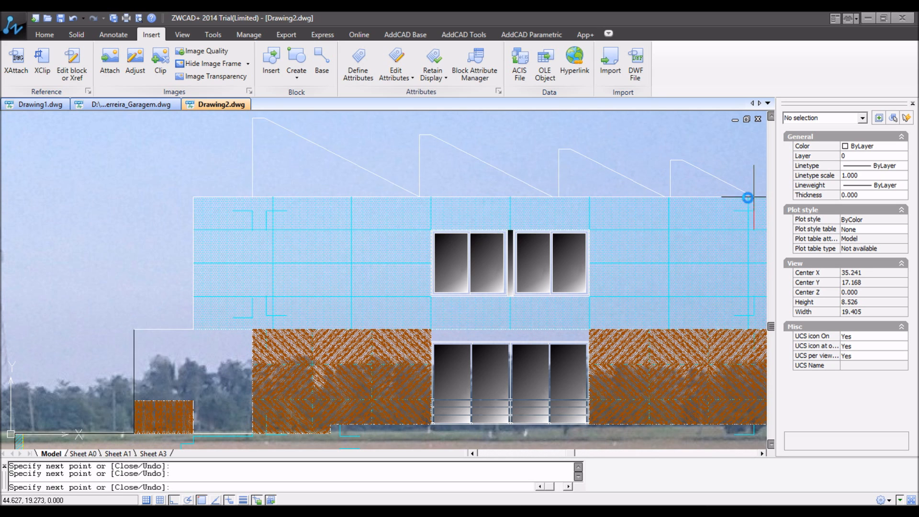
Trace the clipping boundary down the building's right side, around the balcony railing and onto the small box at ground level
scroll(755, 197, "down", 5)
scroll(762, 254, "up", 6)
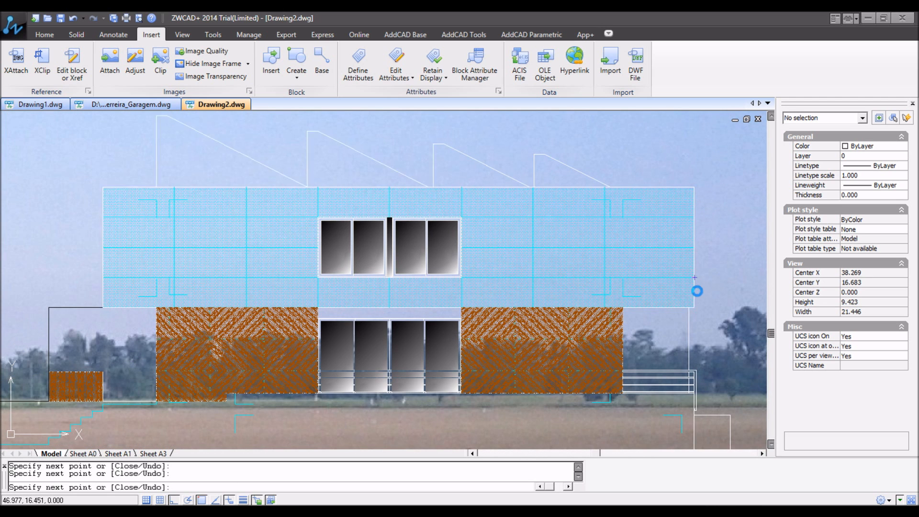
left_click(692, 305)
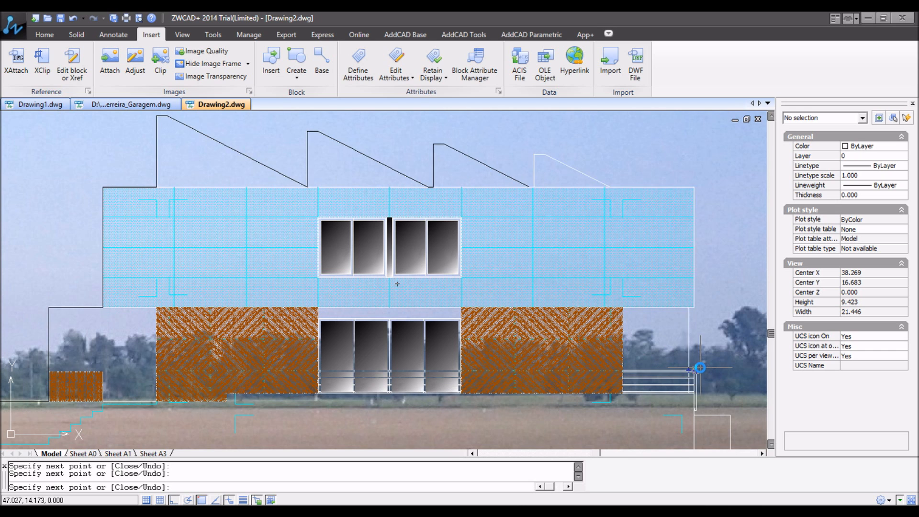
scroll(692, 429, "up", 6)
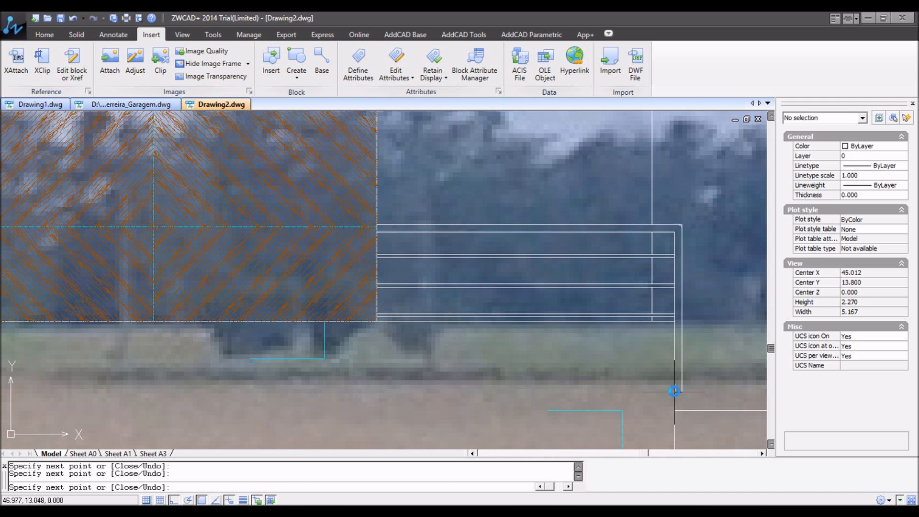
scroll(671, 395, "down", 6)
left_click(701, 396)
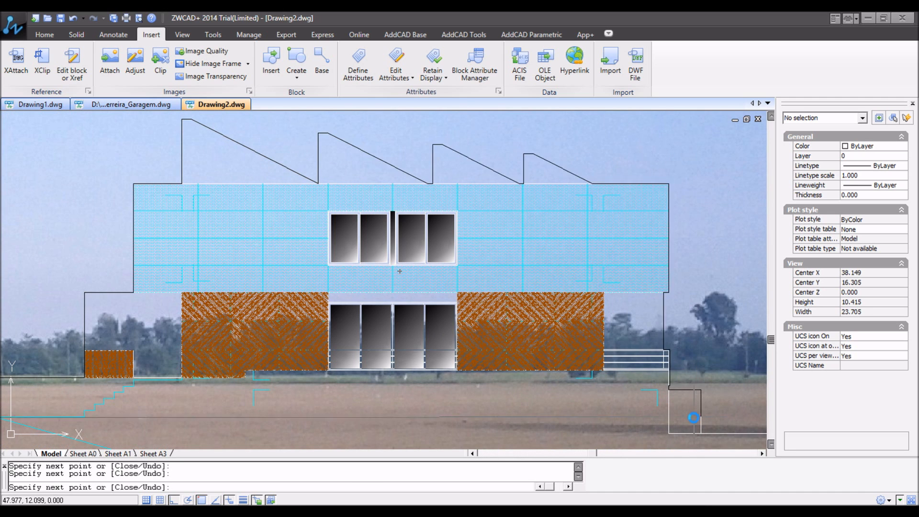
Trace the clipping boundary along the lowered ground and right-hand bank, return along the horizontal sky line, and complete the photo clip
scroll(703, 437, "down", 10)
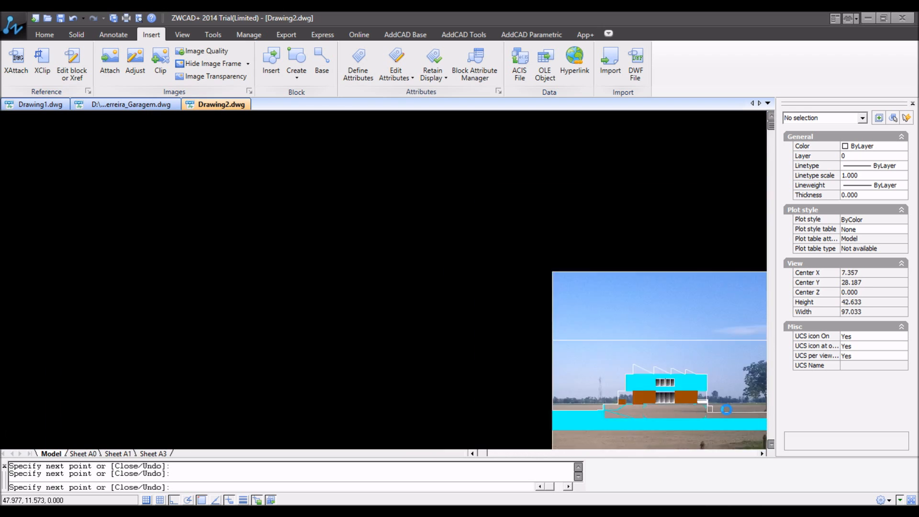
scroll(768, 415, "up", 9)
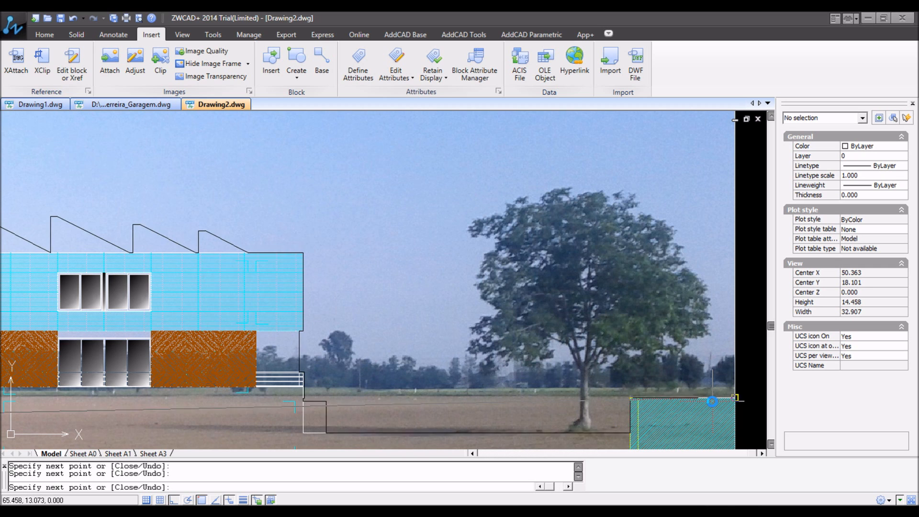
scroll(632, 402, "up", 1)
scroll(694, 284, "down", 5)
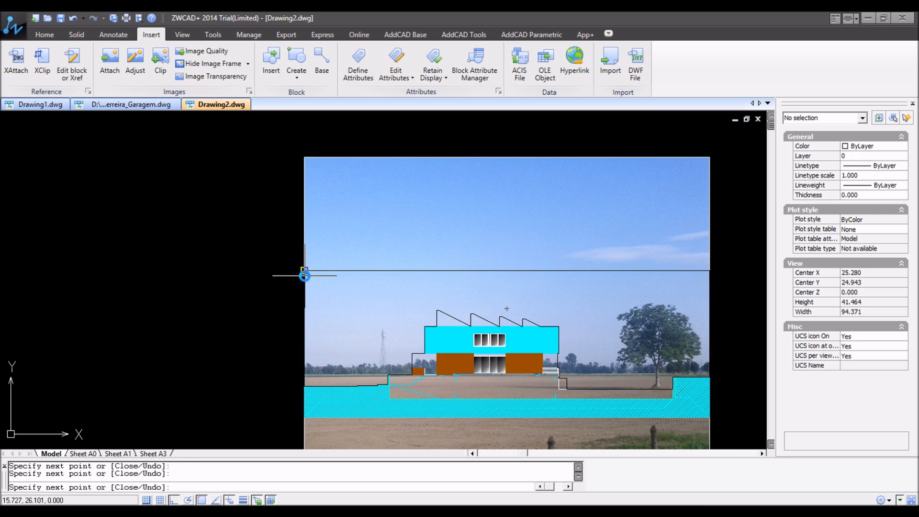
right_click(385, 257)
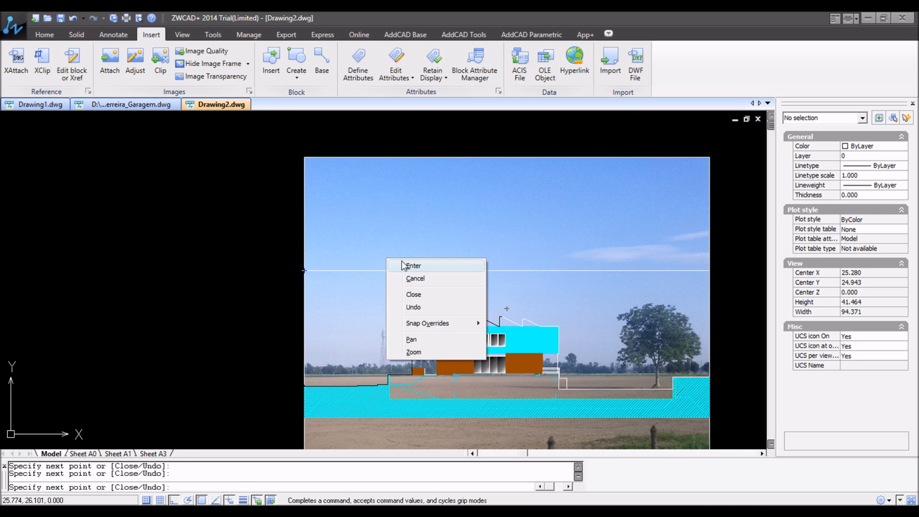
left_click(406, 264)
Examine the clipped photo along the section's skyline, ground line and outer edges
scroll(537, 391, "up", 3)
scroll(537, 390, "down", 5)
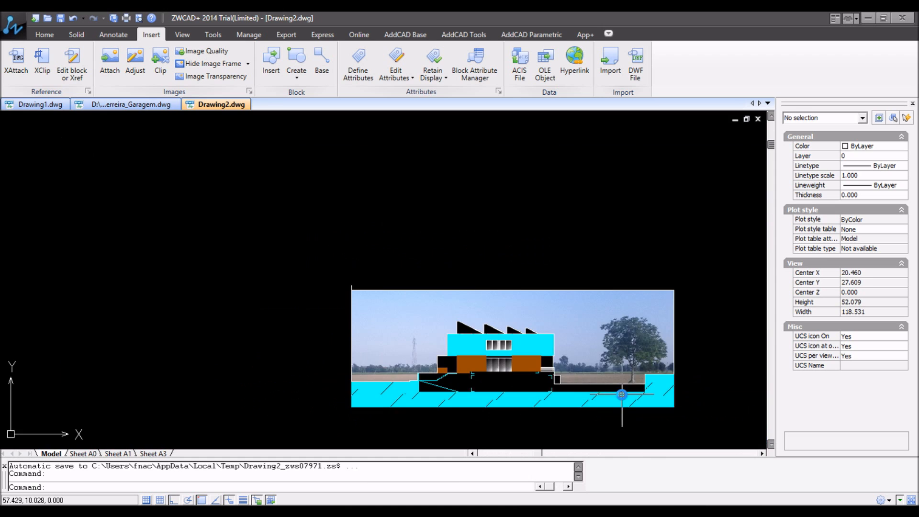
scroll(280, 281, "up", 2)
scroll(113, 189, "up", 3)
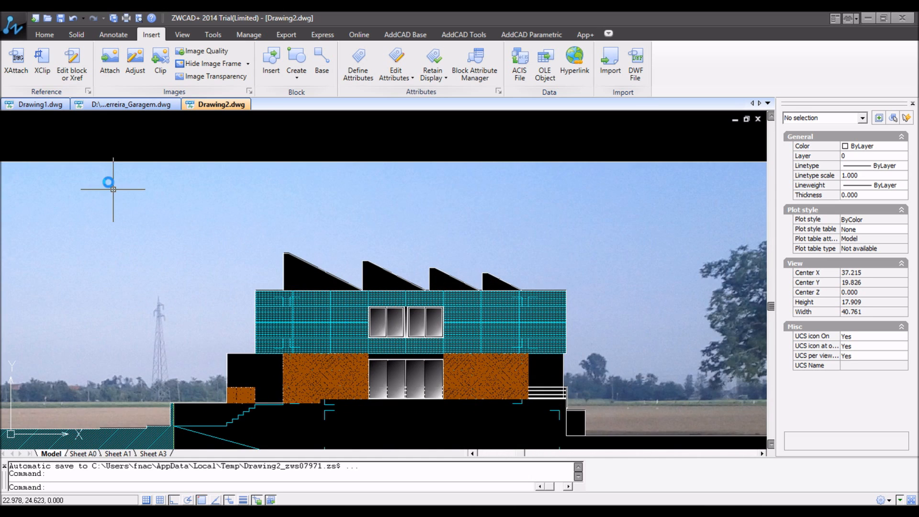
scroll(76, 160, "down", 4)
scroll(85, 157, "up", 3)
scroll(85, 158, "down", 5)
scroll(129, 185, "up", 4)
scroll(185, 160, "down", 4)
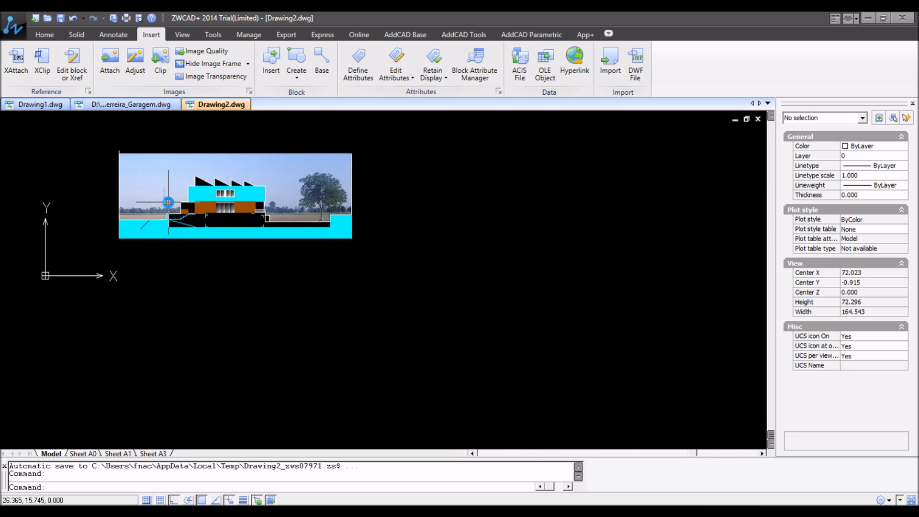
scroll(110, 144, "up", 5)
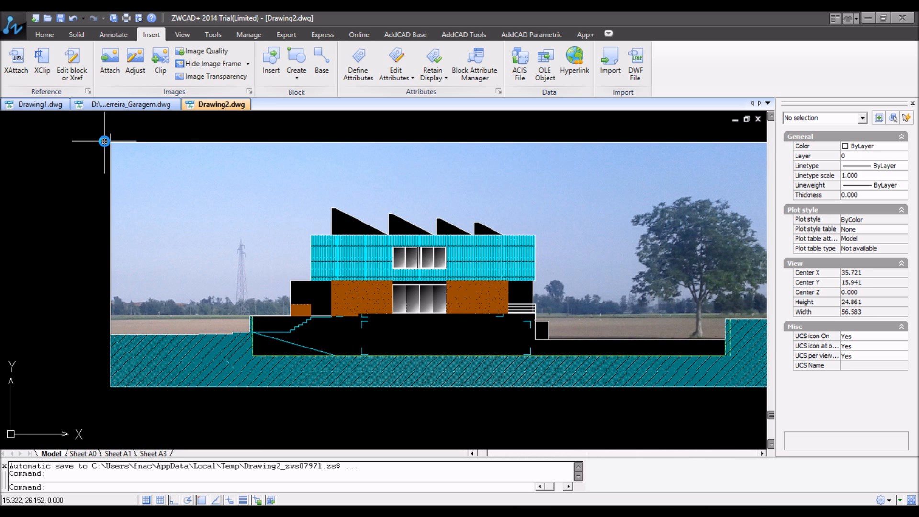
Move the traced boundary outline 10 units straight up, away from the photo
type("e")
key("Escape")
type("m")
key("Return")
left_click(108, 249)
key("Return")
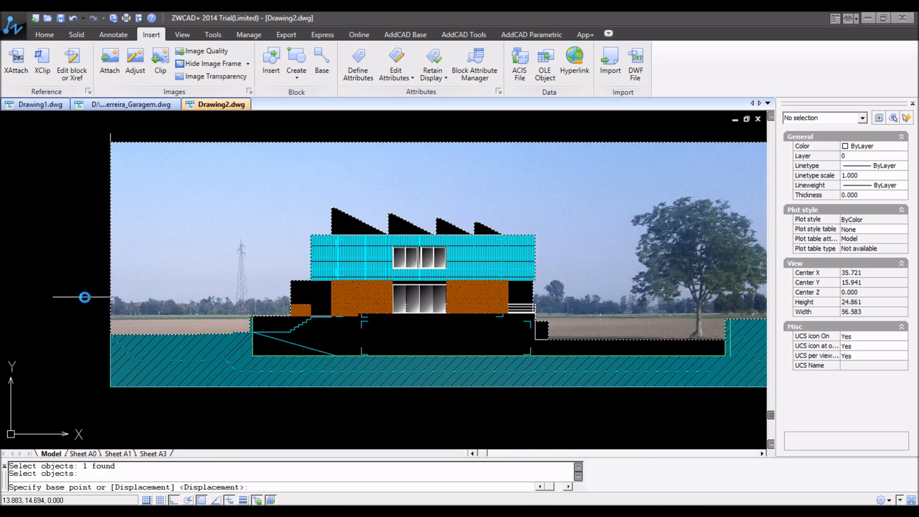
left_click(83, 317)
scroll(82, 242, "down", 3)
type("10")
key("Return")
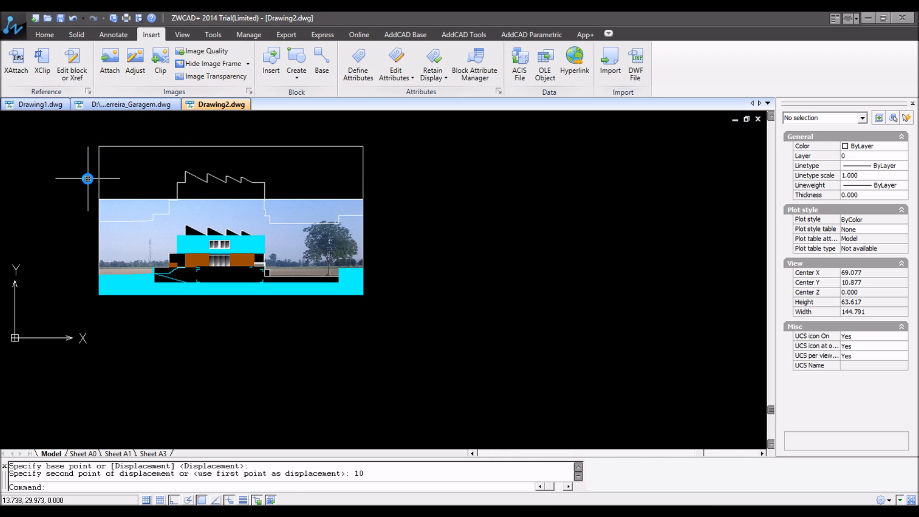
Erase the boundary outline that was moved above the photo
key("Return")
left_click(125, 170)
left_click(71, 155)
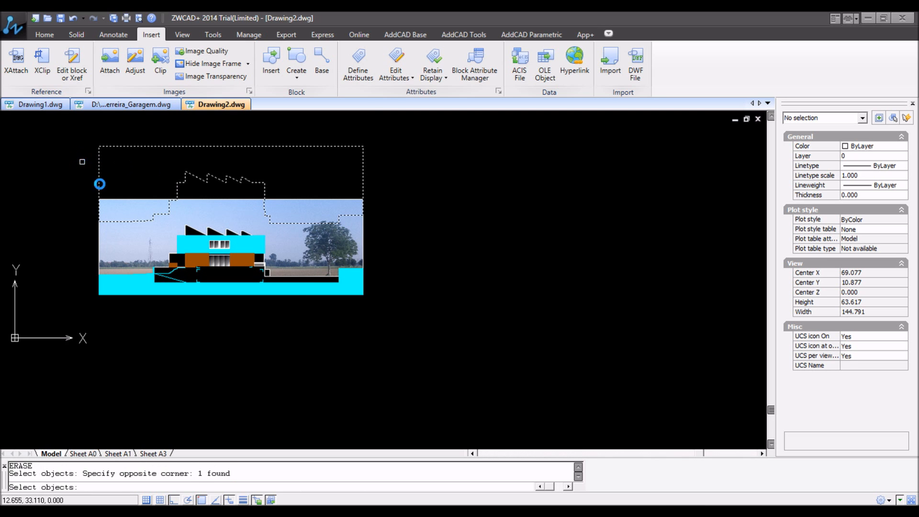
scroll(113, 206, "up", 3)
scroll(69, 170, "down", 2)
key("Return")
Erase the leftover construction lines along the photo's left, top and right edges
left_click(56, 159)
left_click(73, 276)
key("Return")
left_click(43, 153)
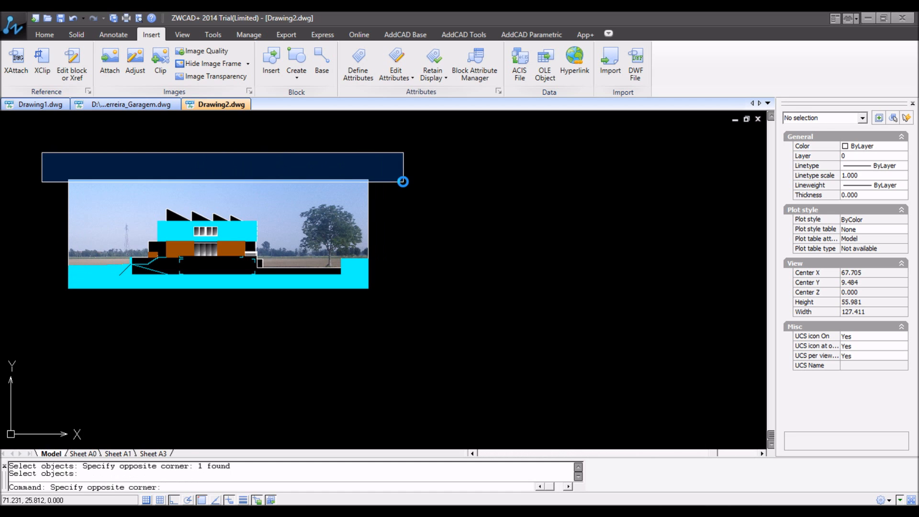
left_click(404, 184)
key("Delete")
left_click(369, 162)
left_click(401, 263)
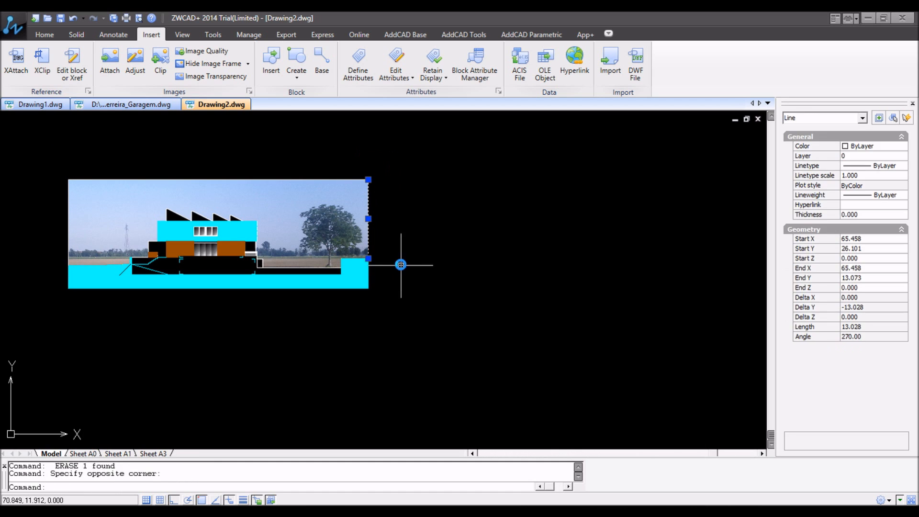
key("Delete")
Move the clipped photo 10 units straight up from the building section
scroll(371, 205, "down", 3)
scroll(375, 206, "up", 2)
right_click(375, 206)
type("m")
key("Return")
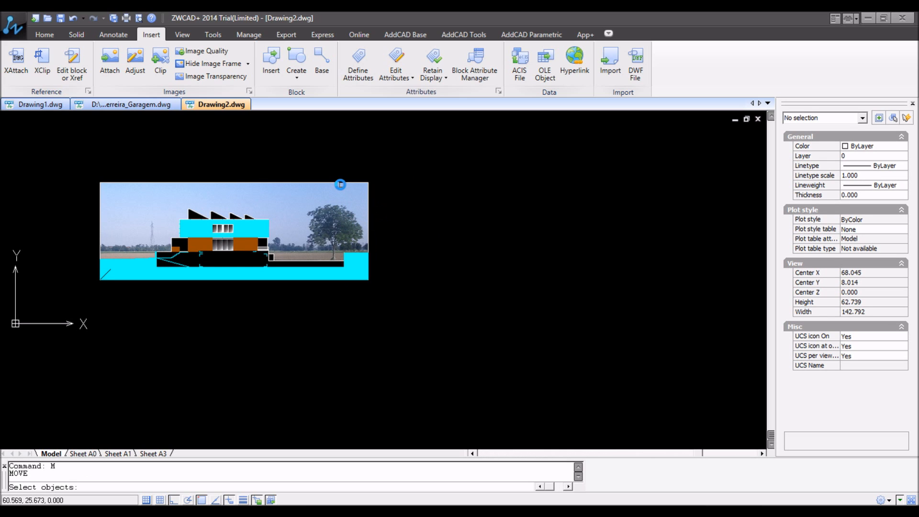
left_click(339, 183)
key("Return")
left_click(398, 278)
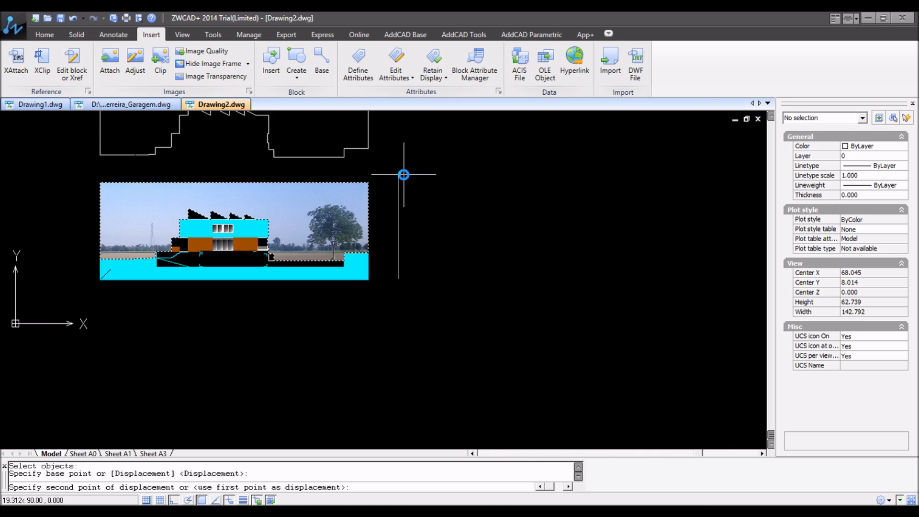
type("10")
key("Return")
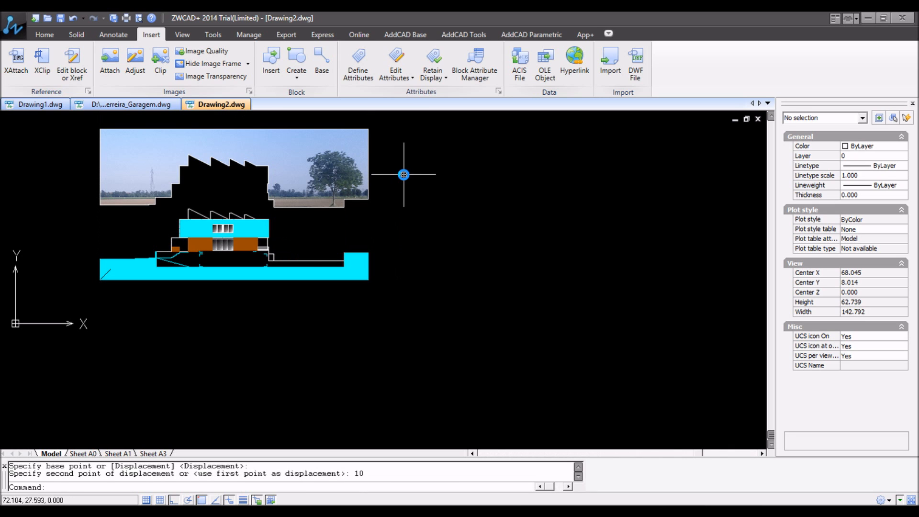
Move the clipped photo straight back down to its place behind the building section
type("m")
key("Return")
left_click(425, 163)
left_click(340, 173)
key("Return")
left_click(389, 166)
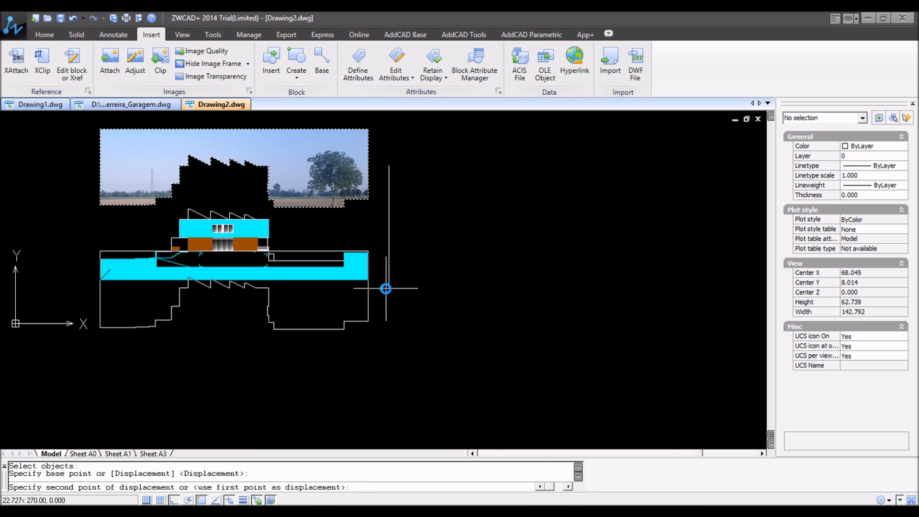
key("Return")
Zoom to a window around the whole section and examine the clipped photo with its boundary points
type("z")
key("Return")
left_click(82, 181)
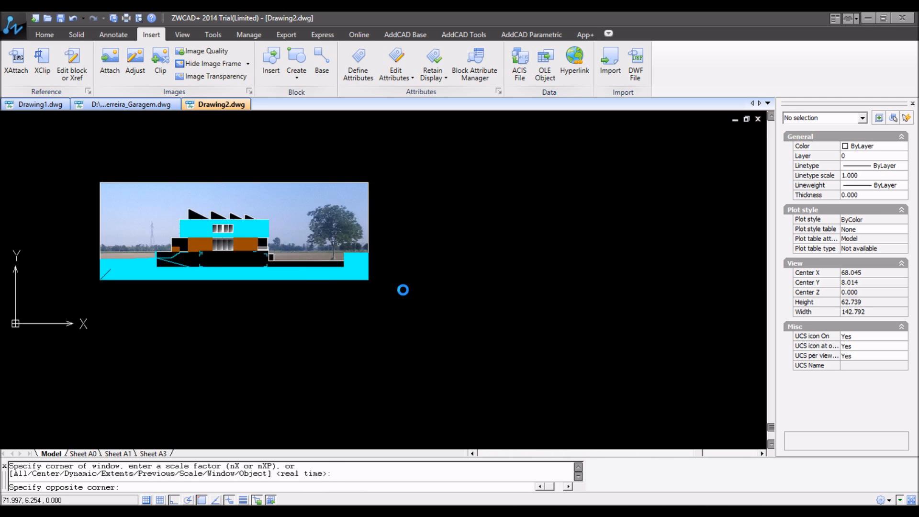
left_click(403, 290)
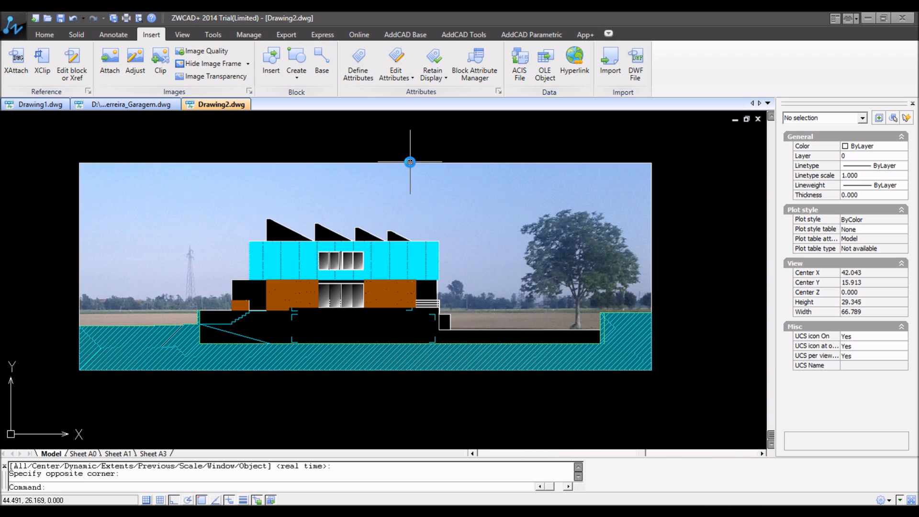
scroll(410, 162, "up", 2)
left_click(410, 162)
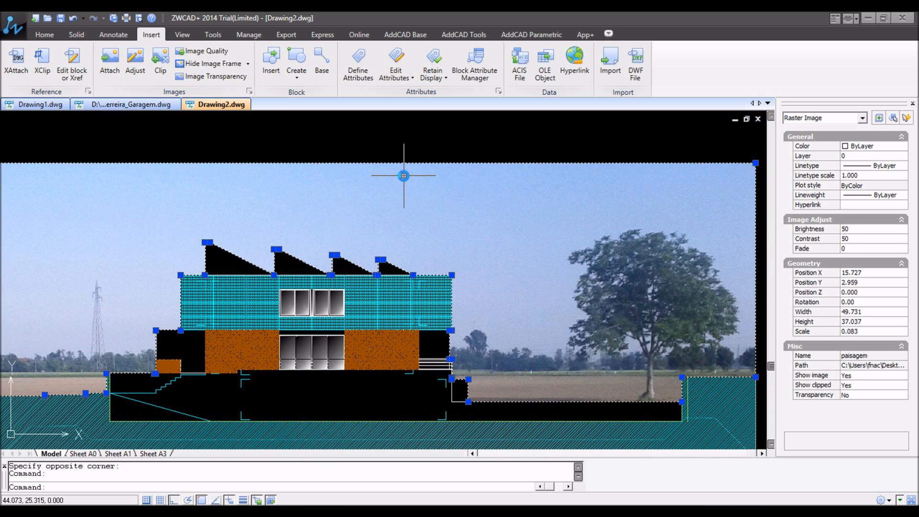
key("Escape")
key("Escape")
scroll(426, 222, "down", 2)
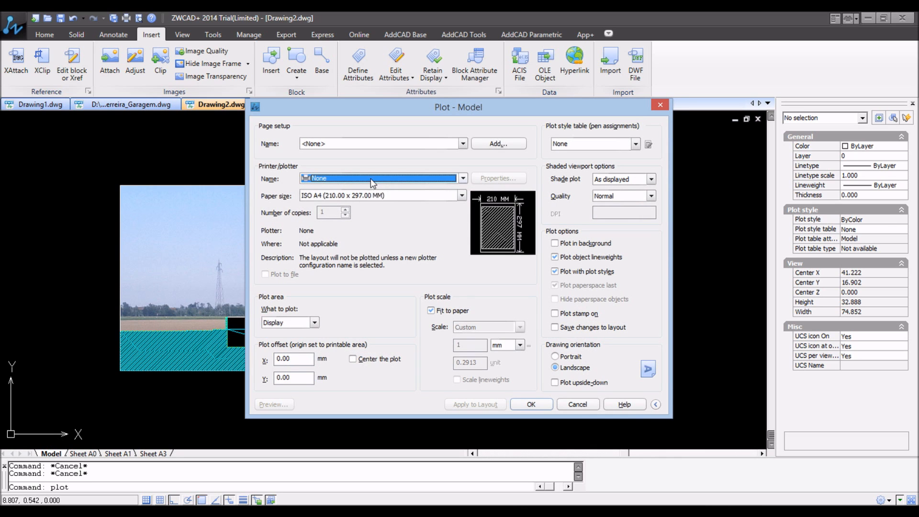
Set up a plot to CutePDF Writer with a window around the entire building section as the plot area
left_click(371, 179)
scroll(364, 214, "down", 1)
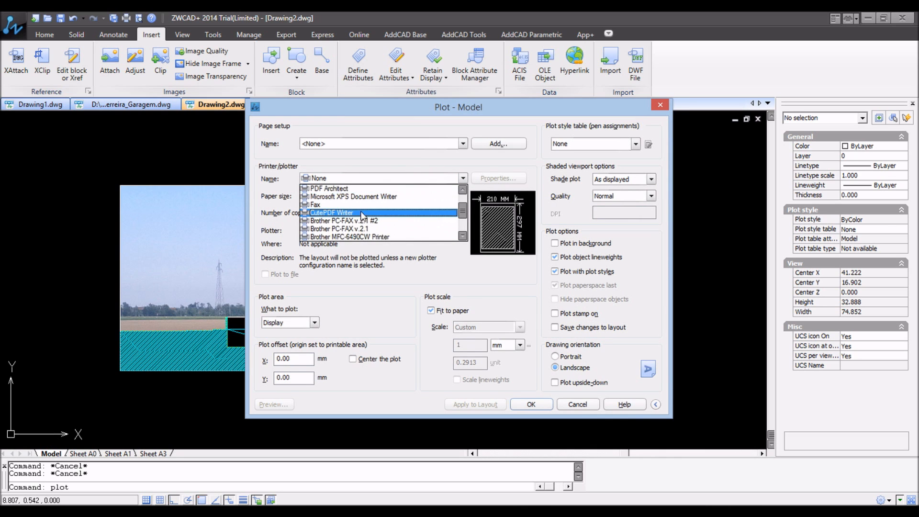
left_click(359, 214)
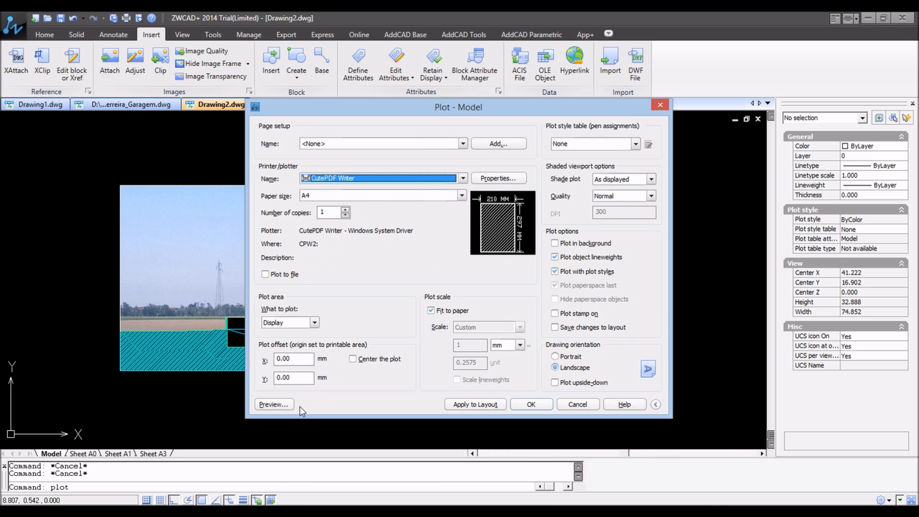
left_click(295, 324)
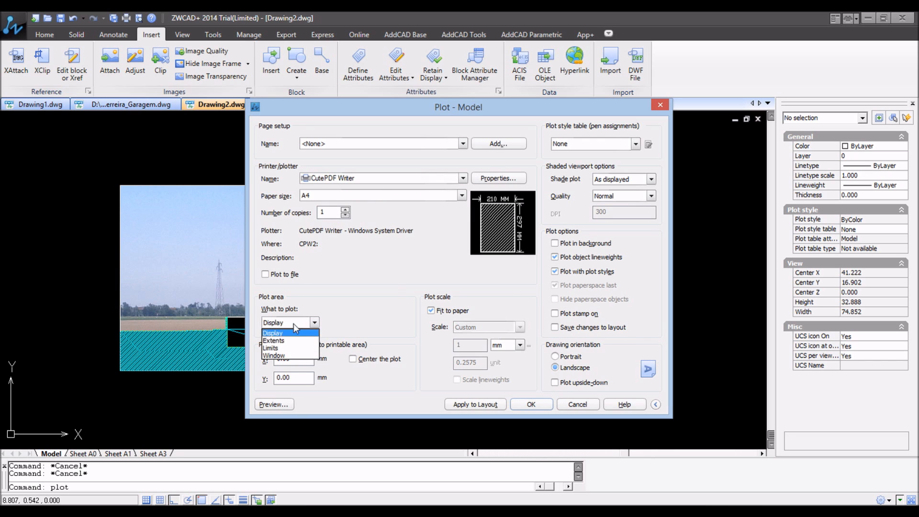
left_click(272, 351)
left_click(97, 389)
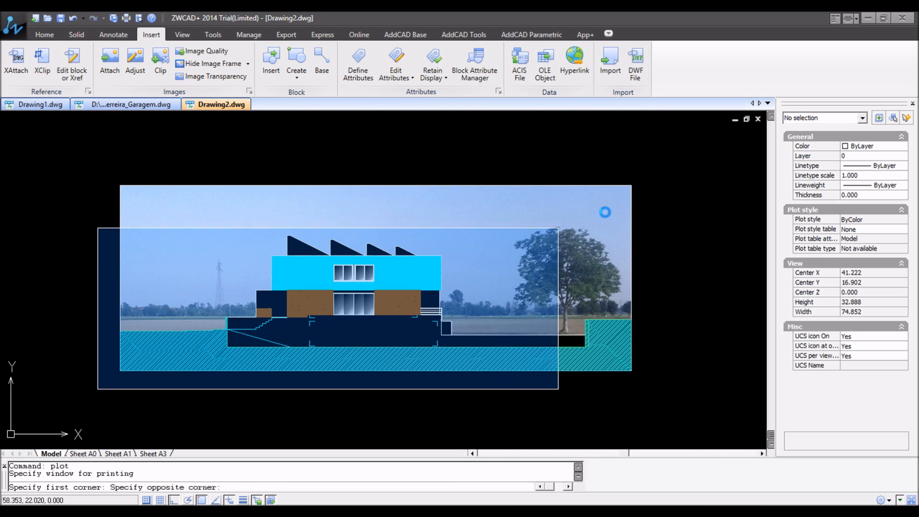
left_click(648, 162)
Assign the ALEXANDRE_PB.ctb plot style table to all layouts
left_click(610, 143)
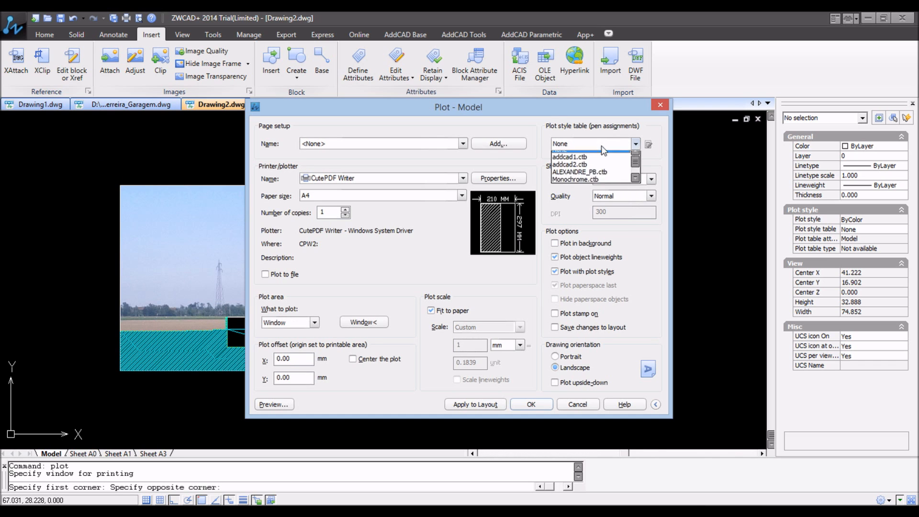
left_click(594, 166)
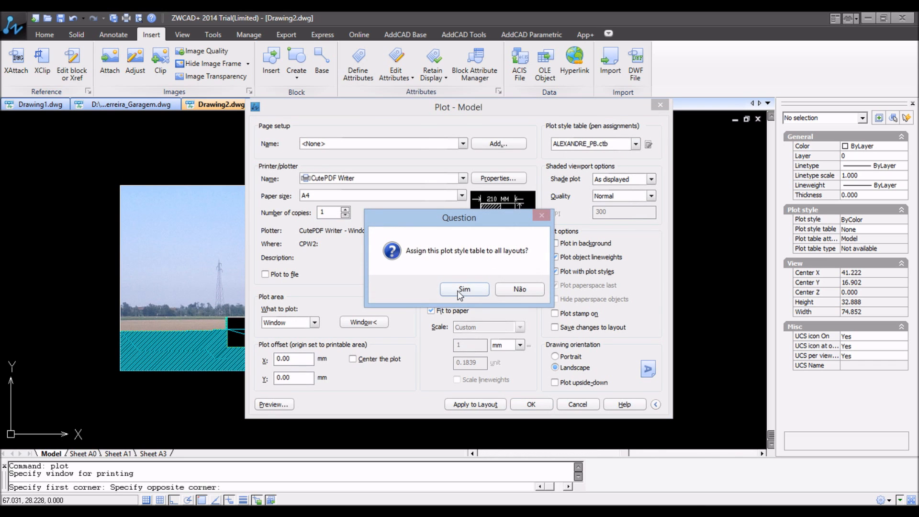
left_click(465, 290)
Preview the plot, inspect the section against the photo background, and leave the plot setup without plotting
left_click(291, 404)
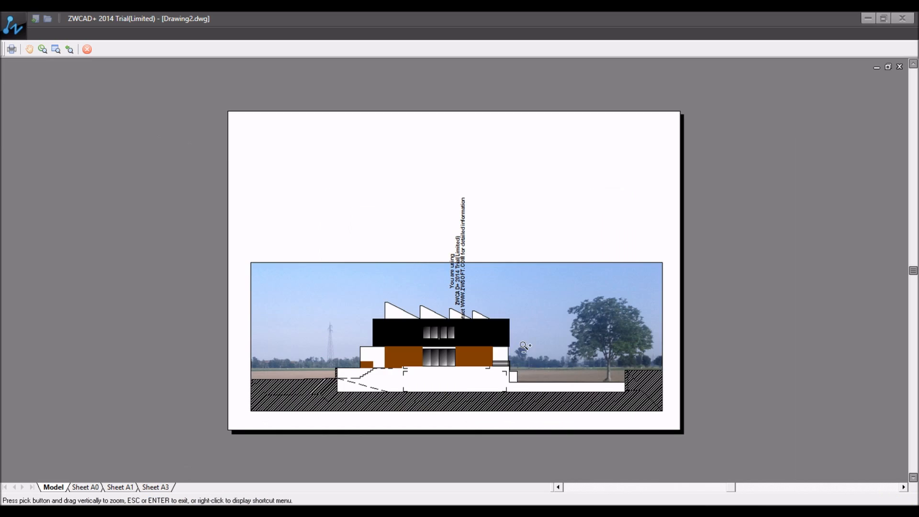
scroll(536, 342, "up", 5)
scroll(535, 288, "down", 3)
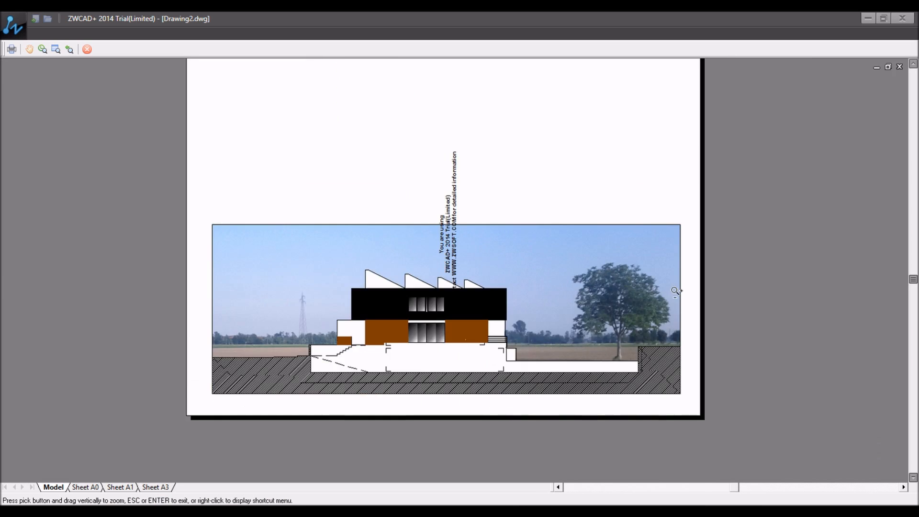
scroll(678, 286, "up", 2)
scroll(678, 282, "down", 3)
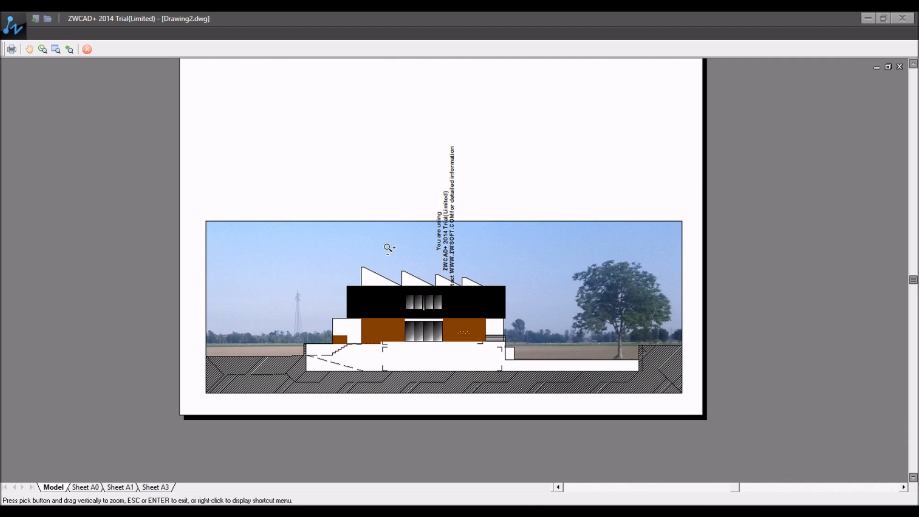
scroll(328, 246, "up", 3)
scroll(327, 246, "down", 1)
scroll(328, 246, "down", 2)
right_click(328, 244)
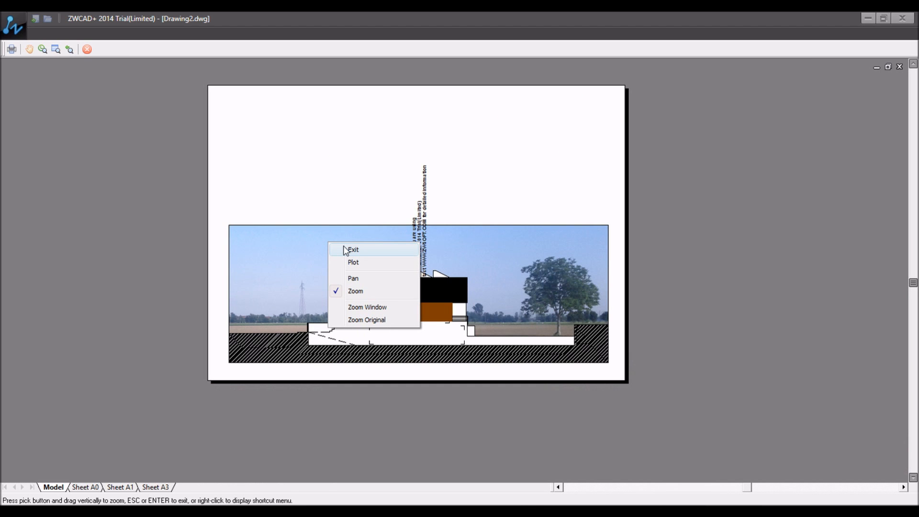
left_click(345, 249)
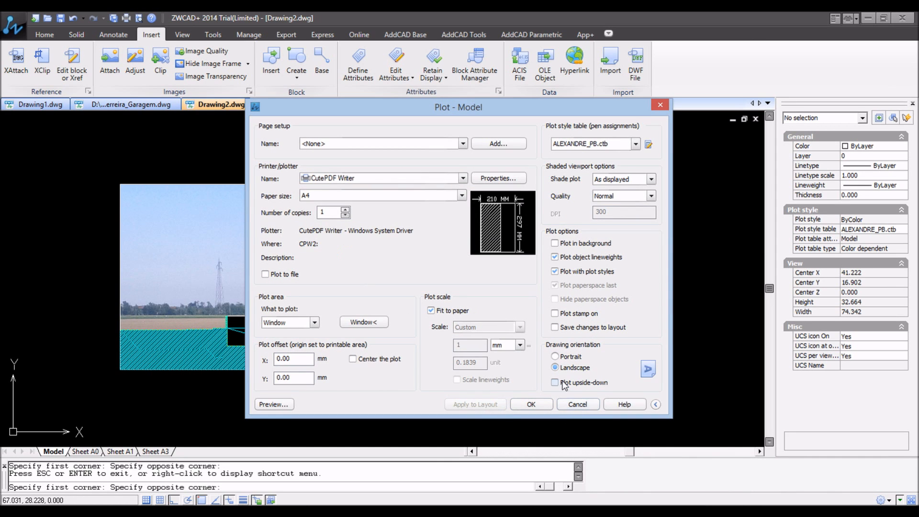
left_click(574, 404)
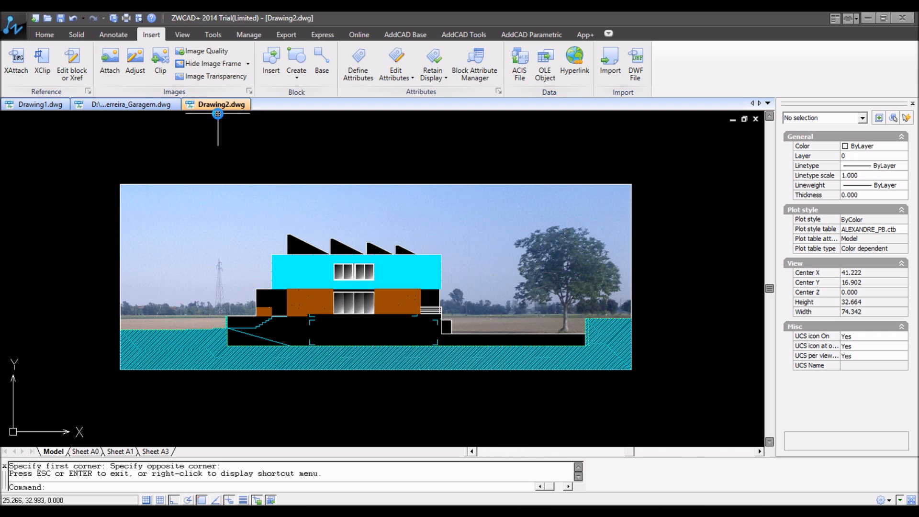
left_click(178, 182)
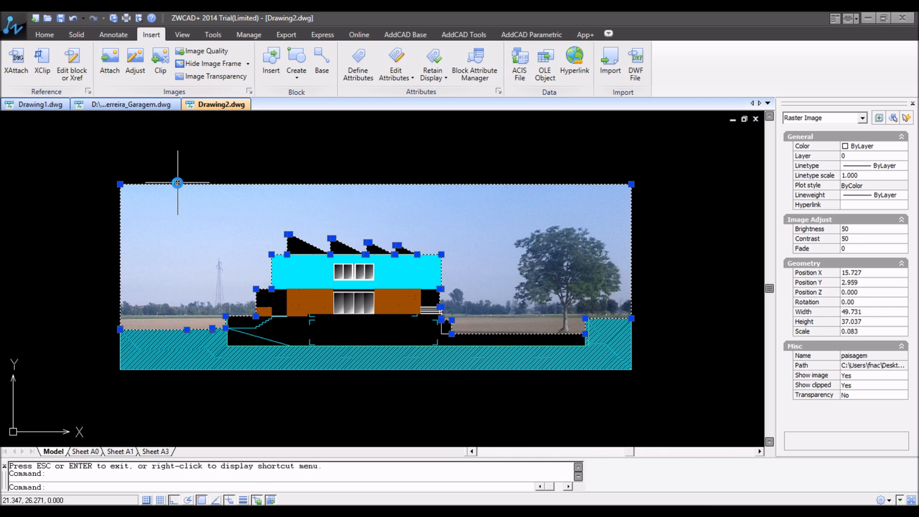
key("Escape")
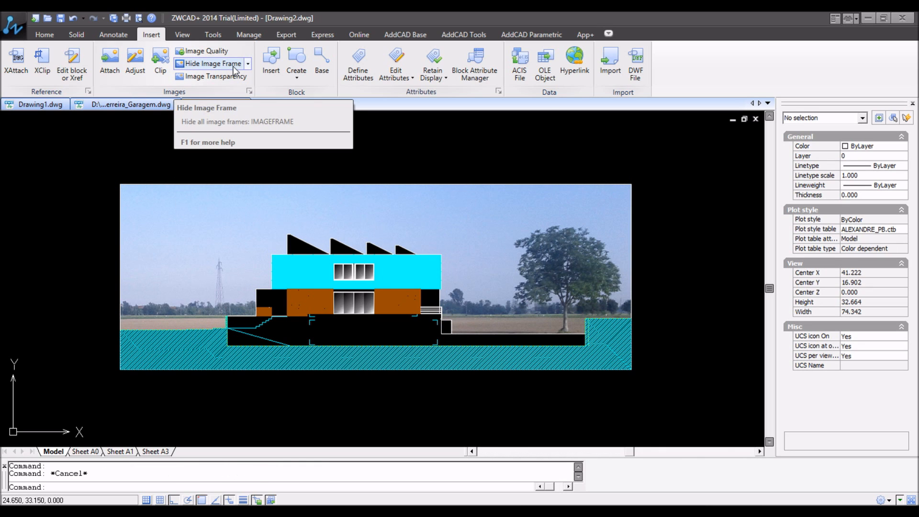
Hide all image frames and test selecting the clipped landscape photo across its outer edge
left_click(205, 64)
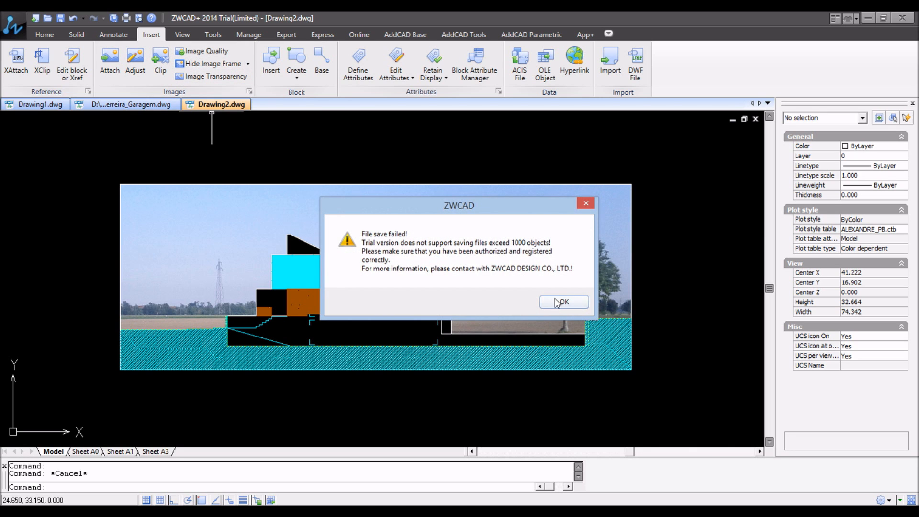
left_click(555, 299)
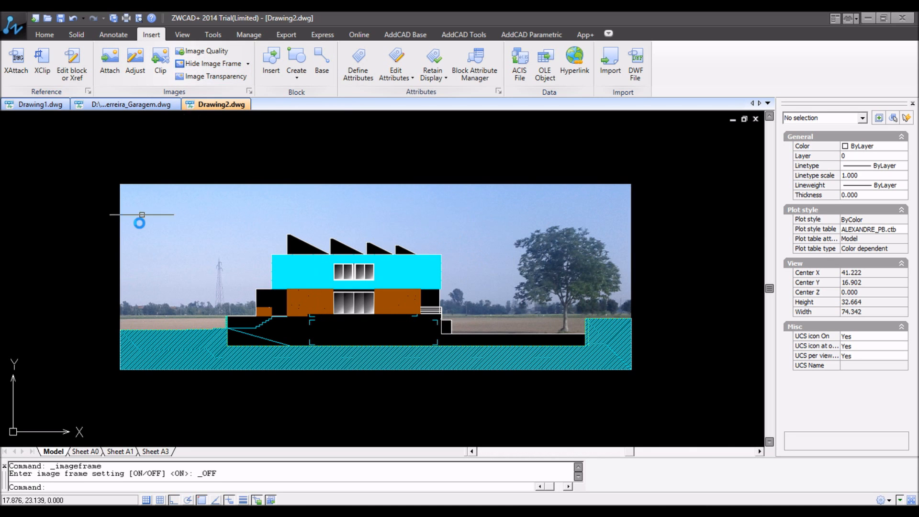
scroll(114, 191, "up", 3)
left_click(142, 155)
left_click(67, 207)
left_click(176, 155)
left_click(79, 205)
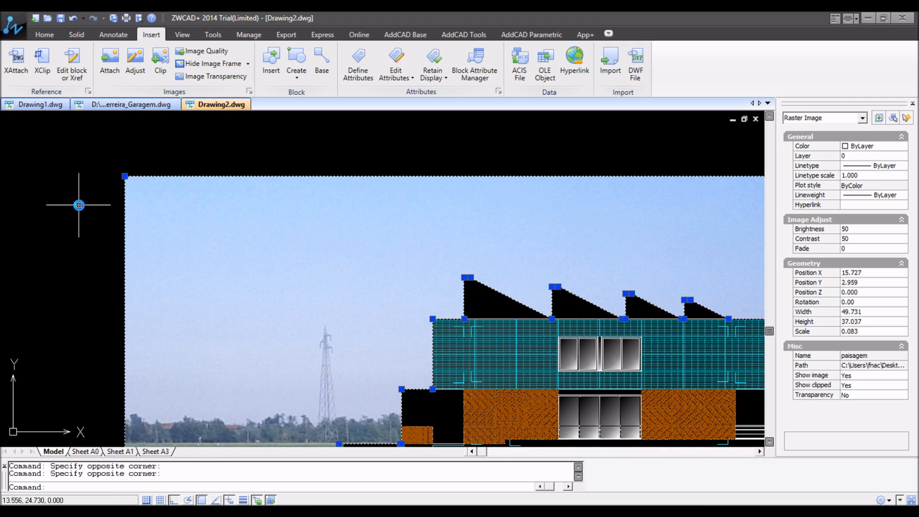
key("Escape")
key("Escape")
scroll(275, 195, "down", 4)
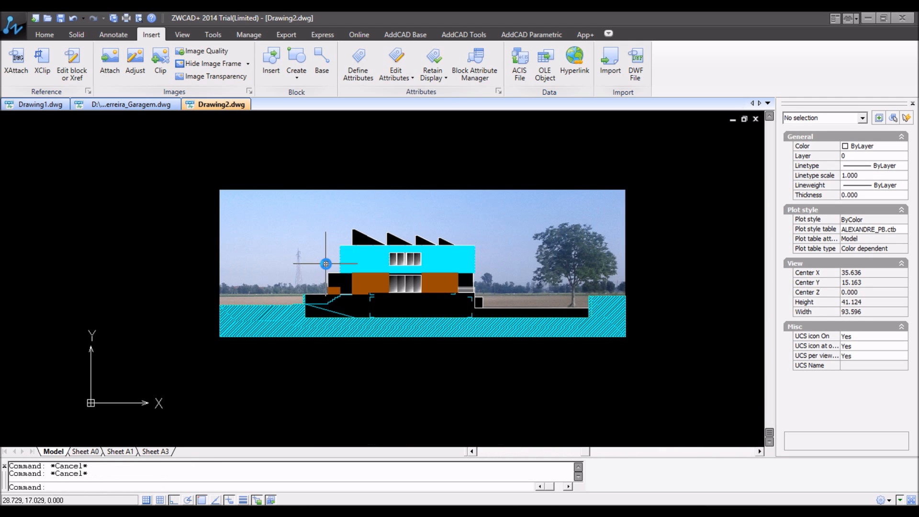
Preview the plot with the image frames hidden, inspect the photo's edges, and leave the plot setup without plotting
right_click(326, 263)
left_click(359, 304)
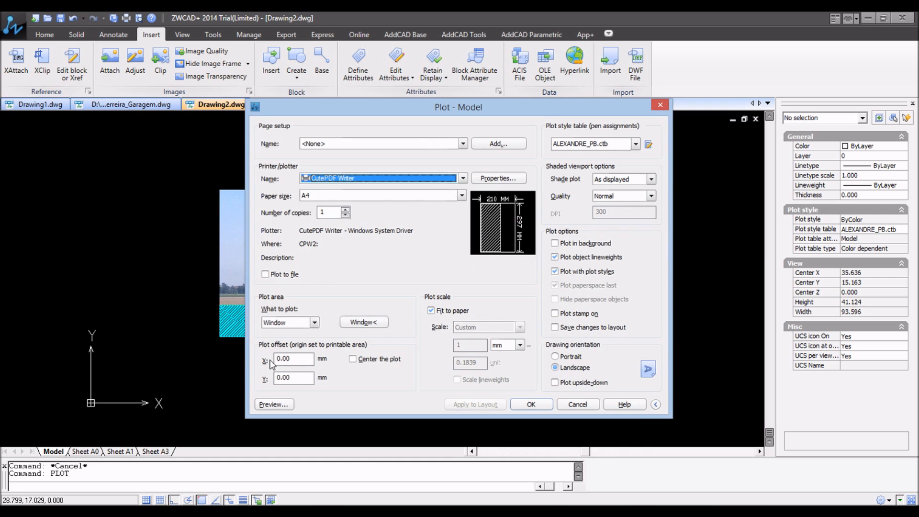
left_click(271, 404)
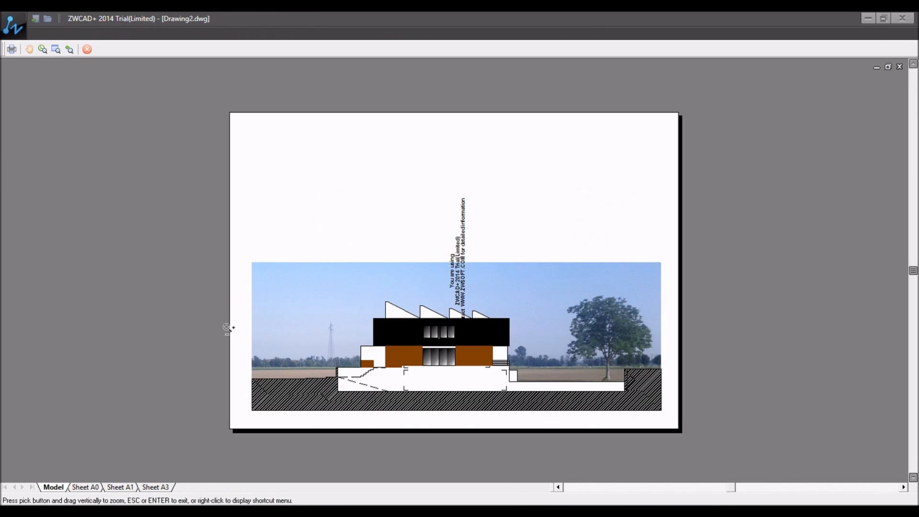
left_click_drag(228, 328, 315, 262)
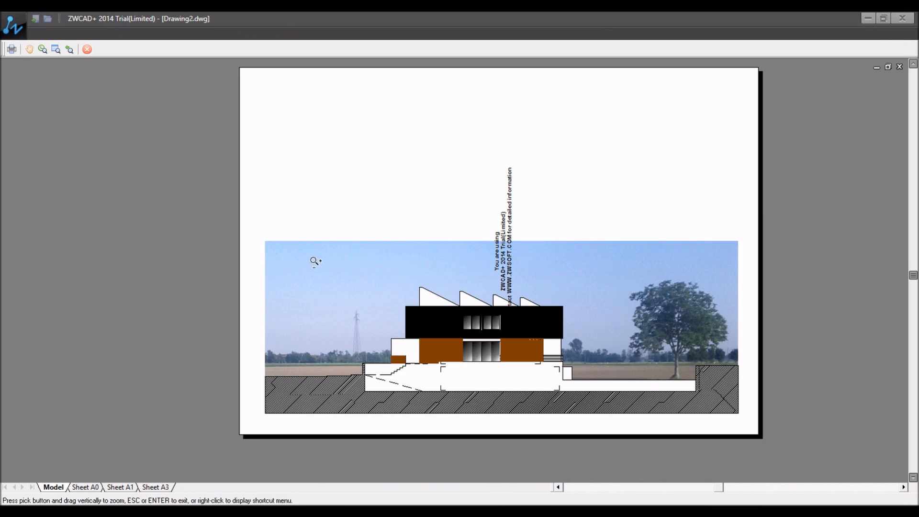
scroll(558, 282, "up", 3)
scroll(649, 279, "down", 4)
right_click(656, 279)
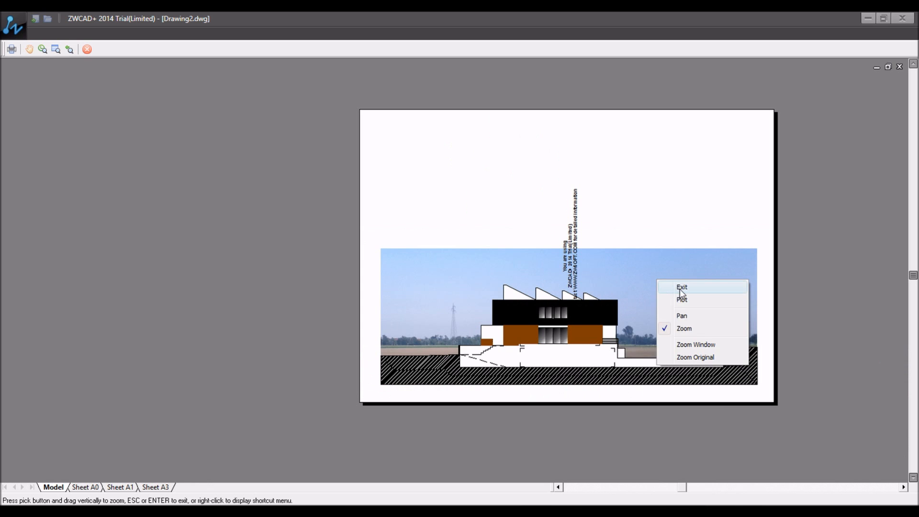
left_click(681, 287)
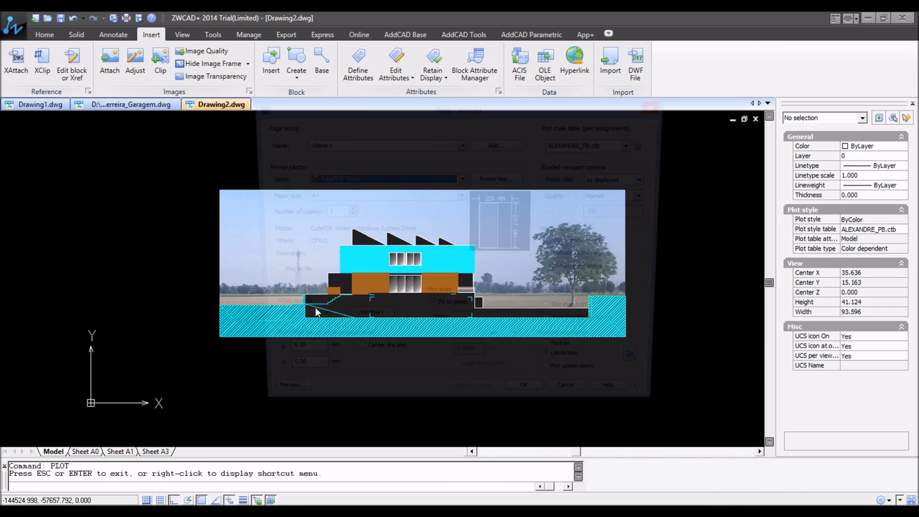
left_click(576, 404)
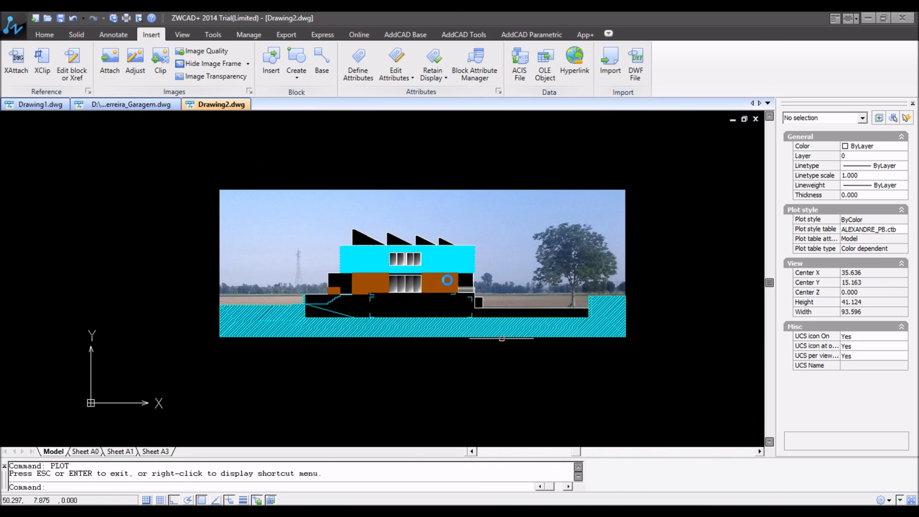
Display the image frames again
left_click(247, 64)
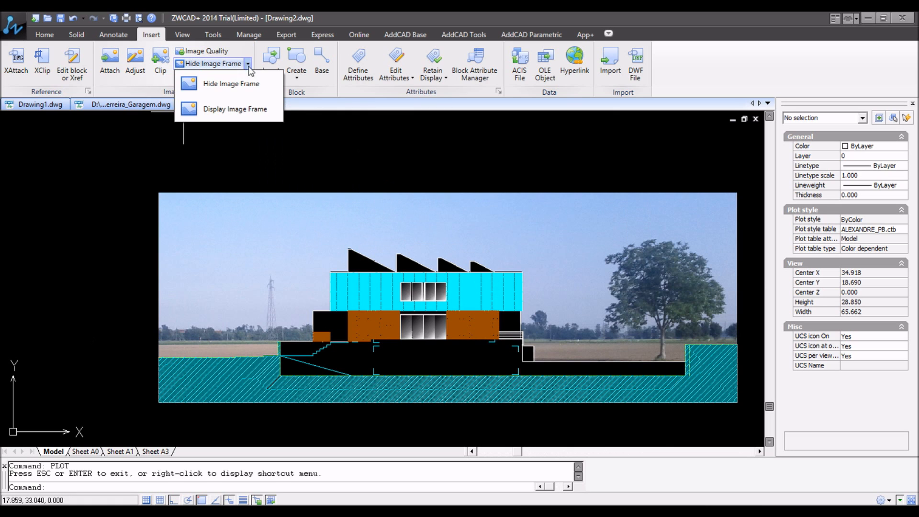
left_click(240, 114)
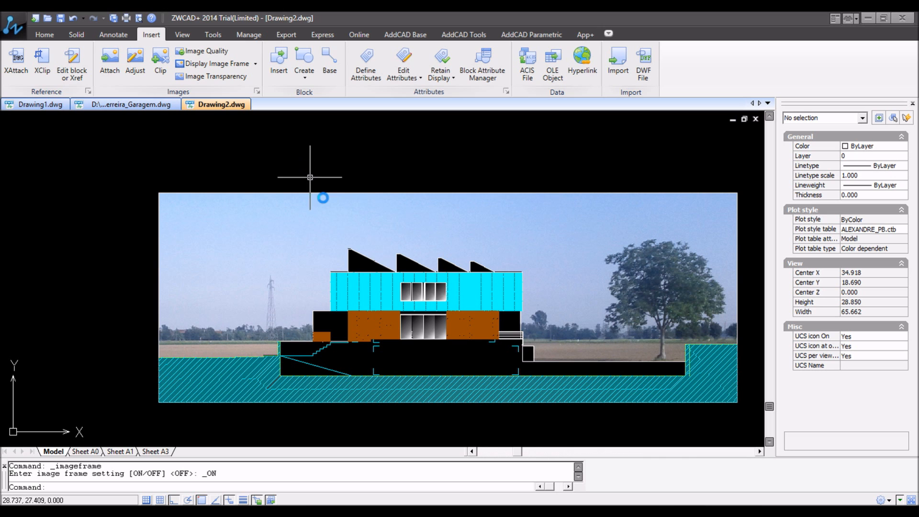
Adjust the landscape photo to brightness 24, contrast 60 and fade 0
scroll(608, 311, "up", 3)
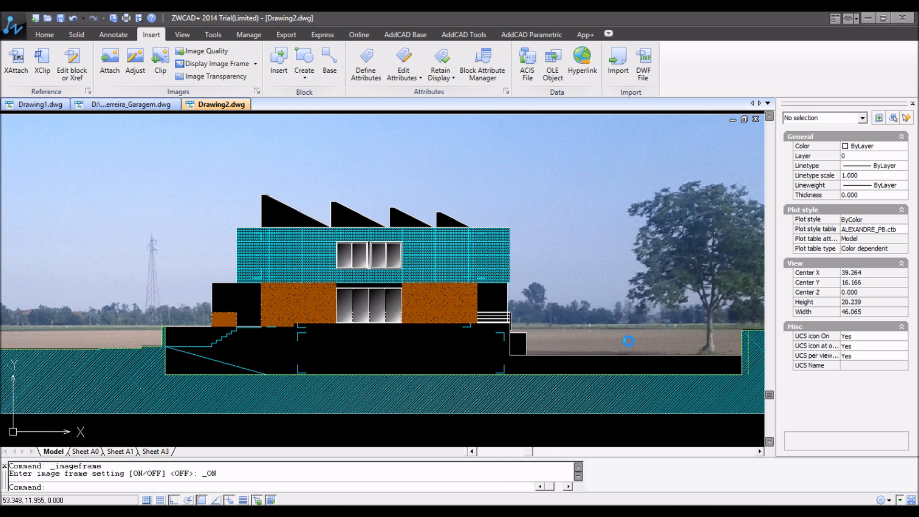
middle_click_drag(609, 312, 329, 274)
scroll(345, 230, "up", 2)
scroll(344, 230, "down", 1)
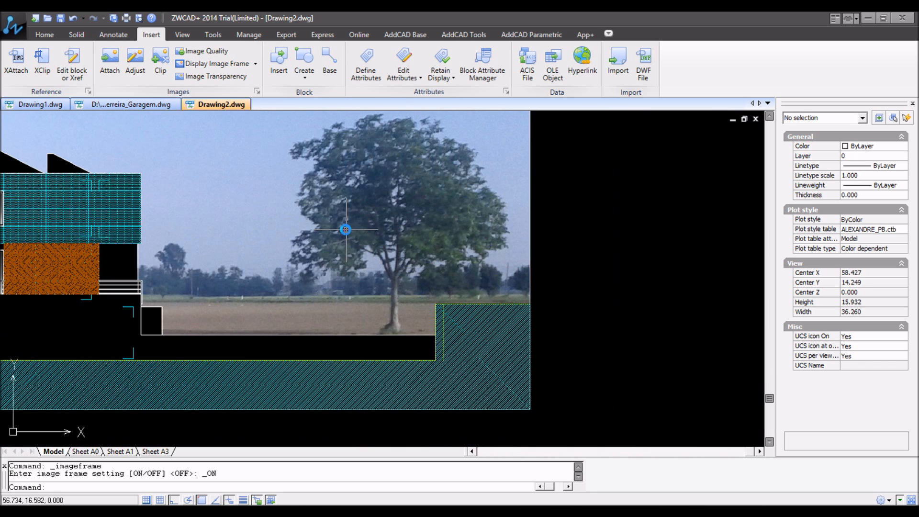
left_click(138, 62)
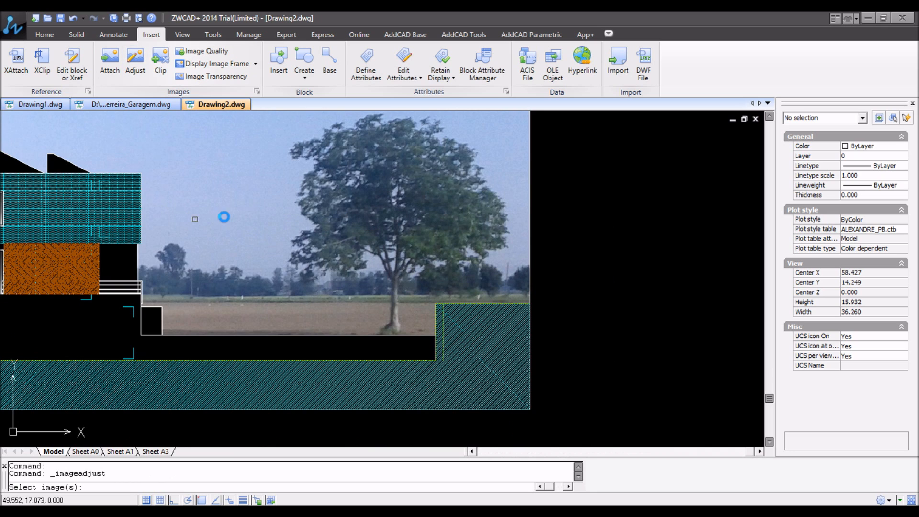
left_click(600, 239)
left_click(462, 230)
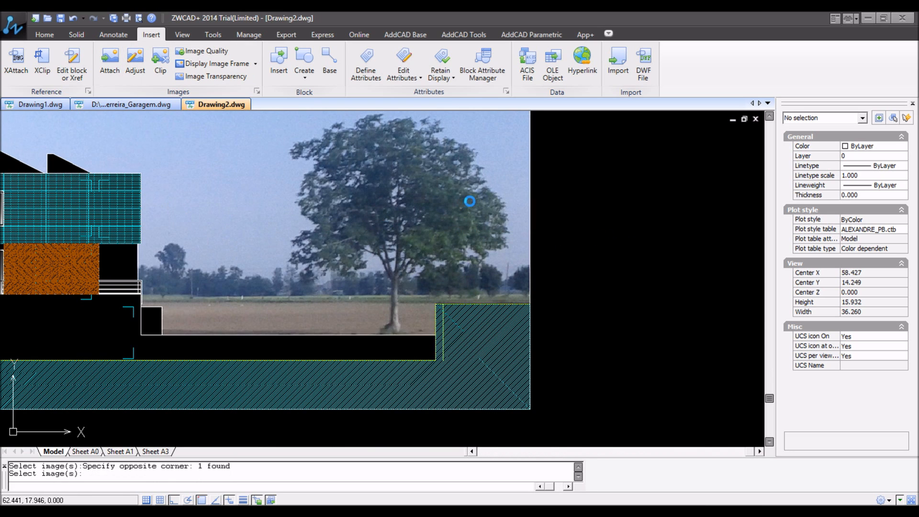
key("Return")
left_click_drag(385, 216, 377, 216)
mouse_move(384, 257)
left_mouse_down()
mouse_move(374, 258)
mouse_move(388, 257)
left_mouse_up()
mouse_move(364, 294)
left_mouse_down()
mouse_move(382, 296)
mouse_move(362, 297)
left_mouse_up()
left_click(478, 331)
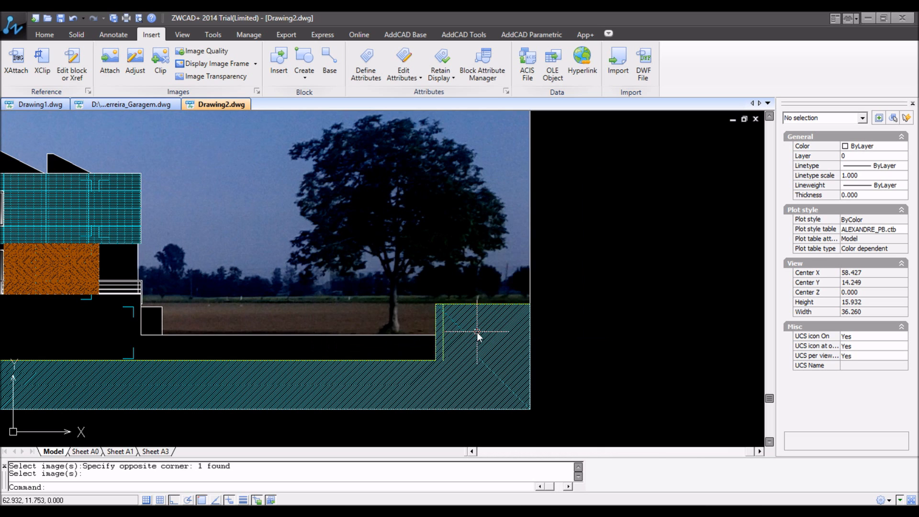
Examine the darkened photo around the whole section and review its brightness and contrast in Image Adjust
scroll(280, 256, "down", 6)
scroll(192, 250, "up", 3)
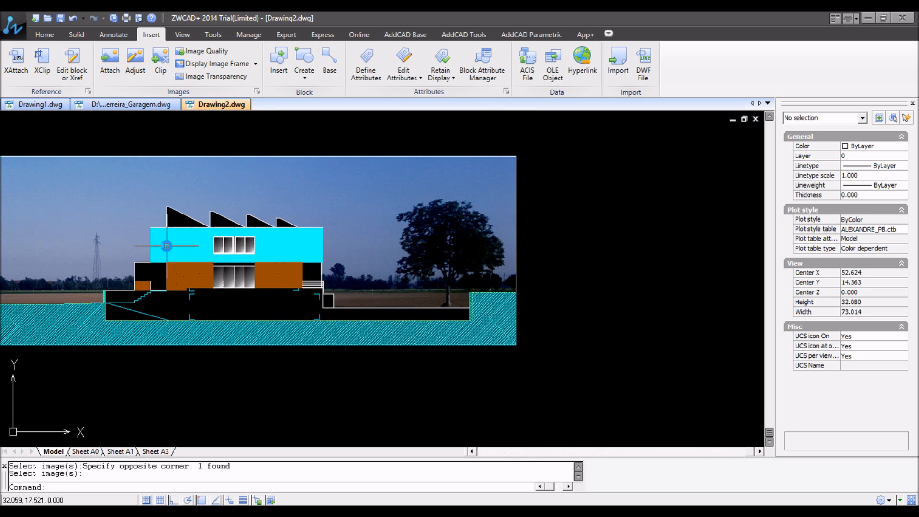
scroll(240, 244, "down", 2)
scroll(211, 242, "up", 3)
scroll(211, 242, "down", 2)
scroll(210, 242, "up", 2)
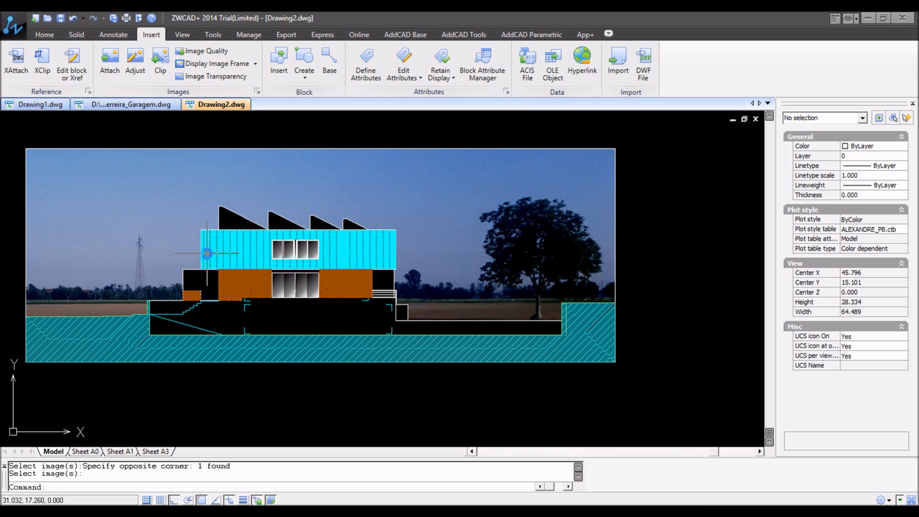
left_click(135, 59)
left_click(147, 149)
key("Return")
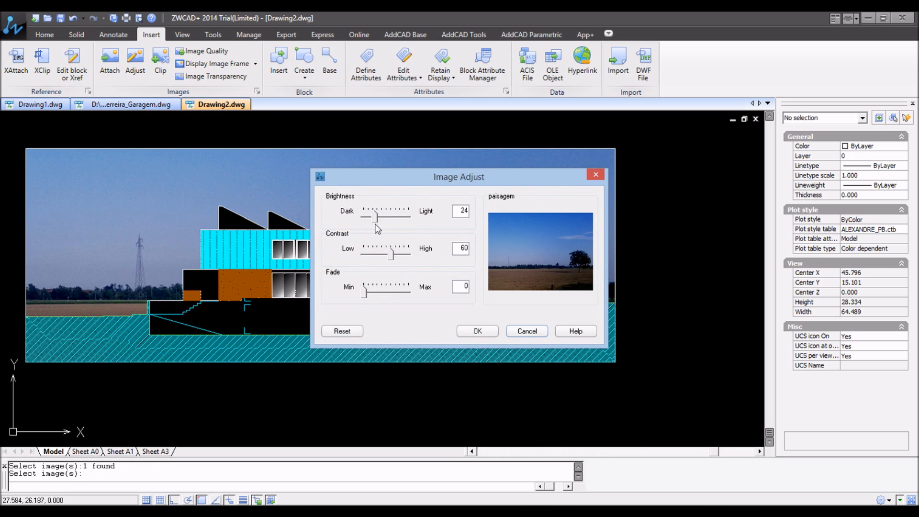
left_click_drag(374, 220, 374, 217)
left_click(473, 331)
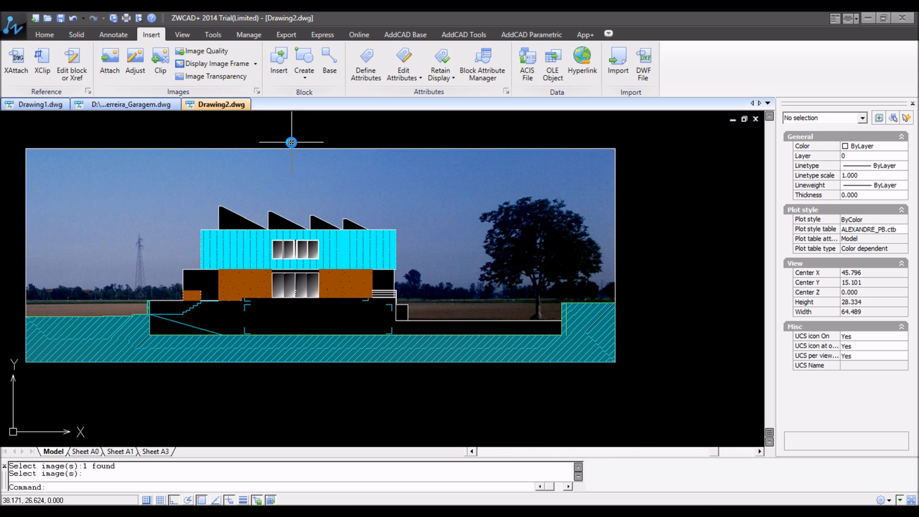
Try to save the drawing, and set the image quality to Draft
key("ctrl+s")
left_click(566, 302)
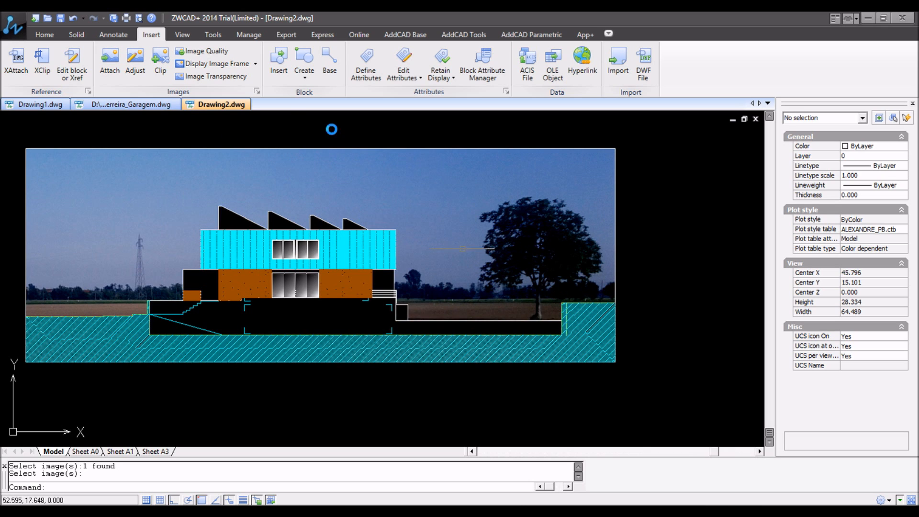
left_click(201, 51)
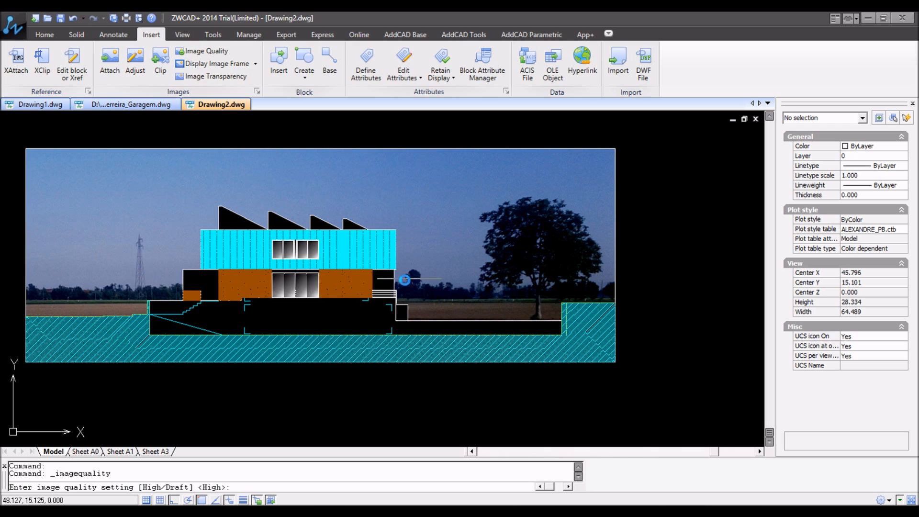
right_click(345, 216)
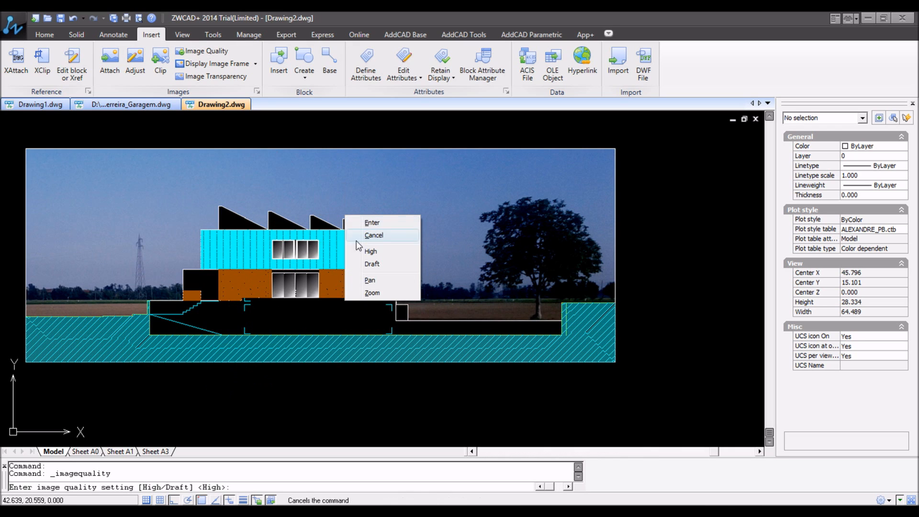
left_click(367, 267)
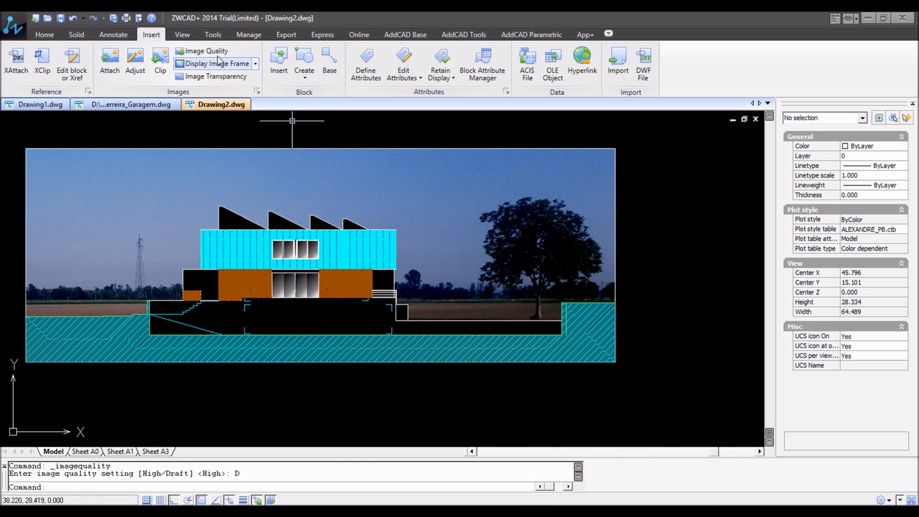
Set the image quality to High
left_click(202, 51)
right_click(344, 168)
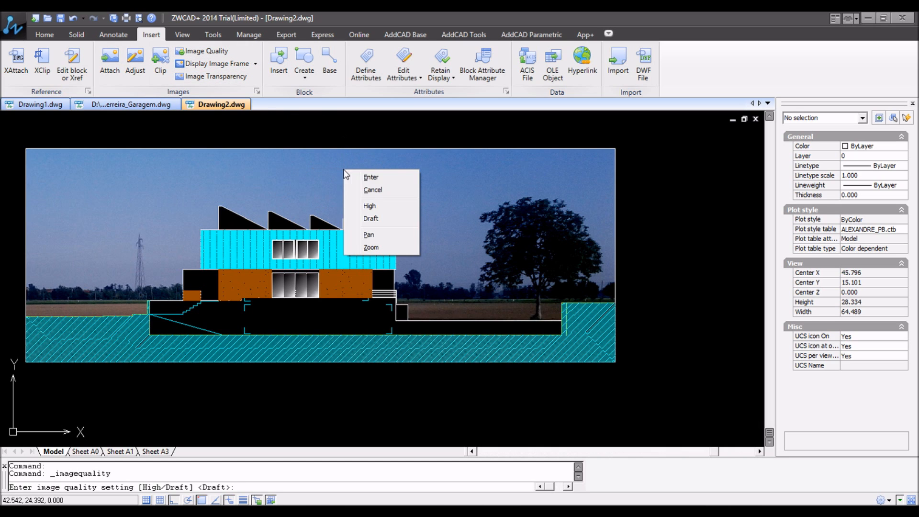
left_click(379, 206)
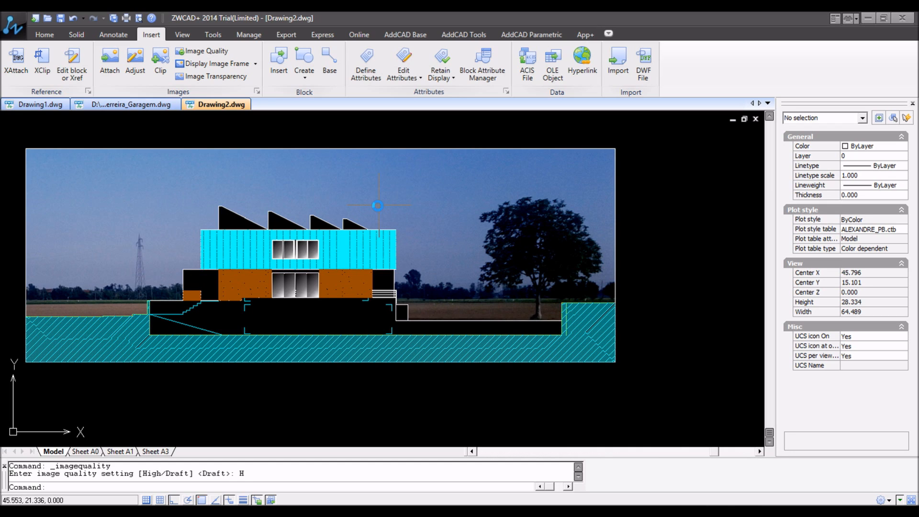
Turn image transparency on for the landscape photo
left_click(216, 79)
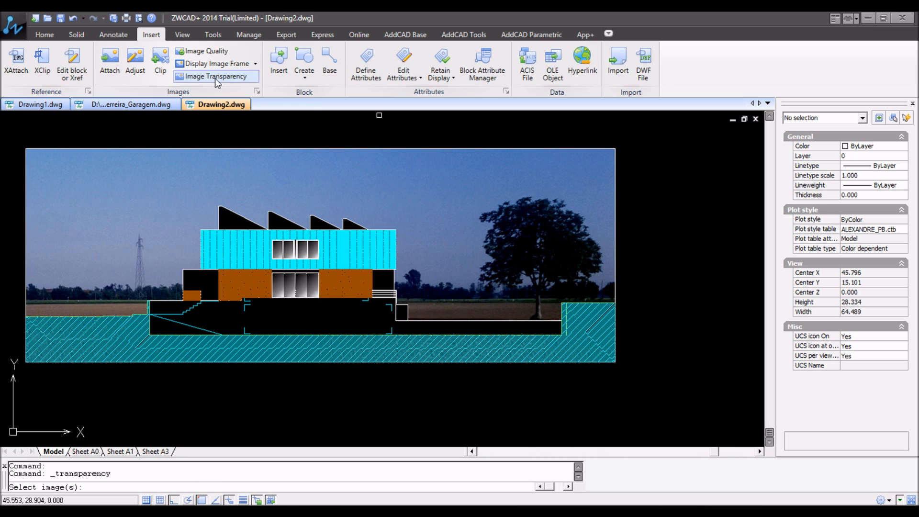
left_click(227, 148)
key("Return")
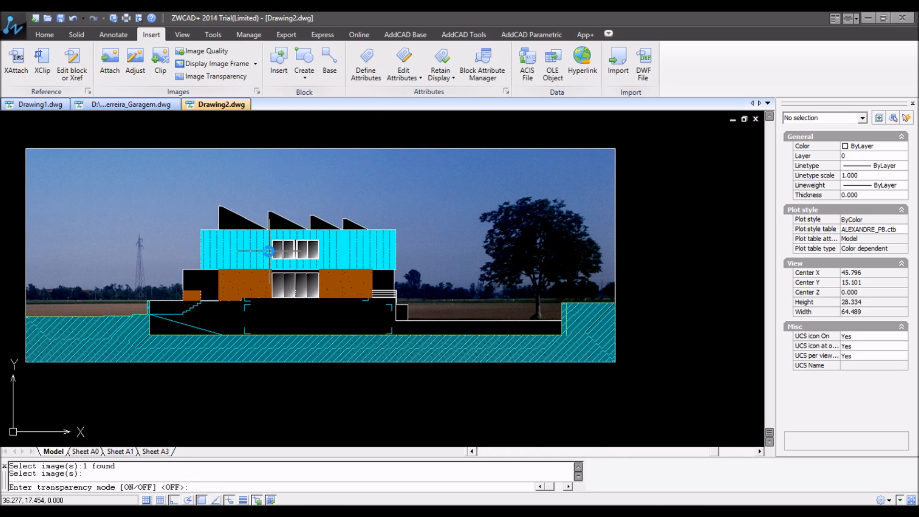
right_click(304, 185)
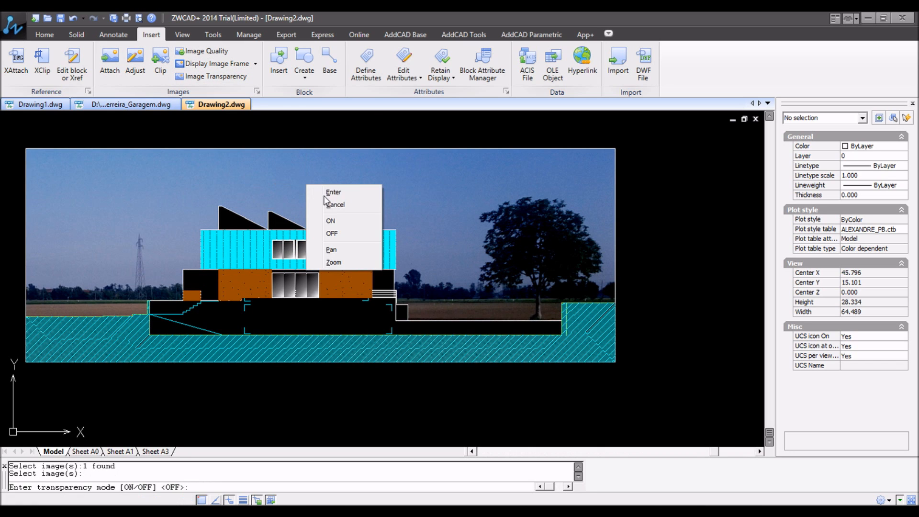
left_click(330, 219)
Repeat the transparency command on the landscape photo and turn its transparency off
right_click(360, 189)
left_click(382, 197)
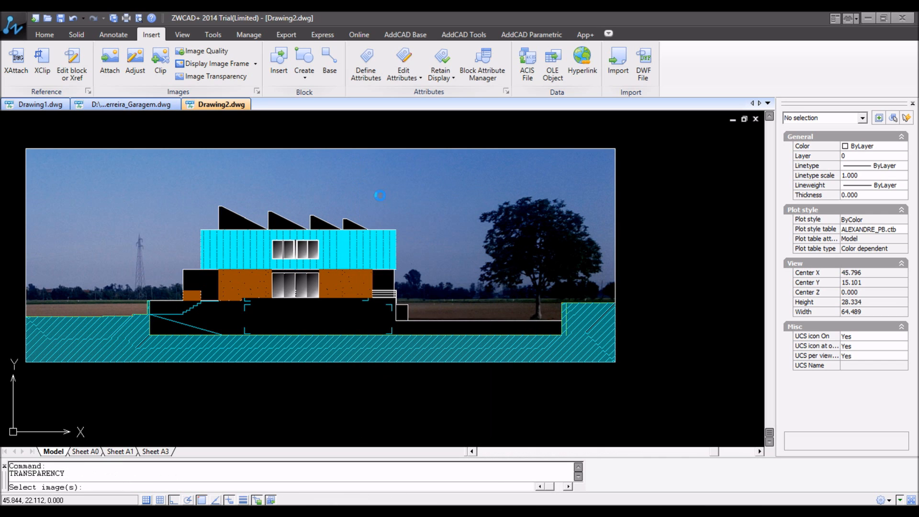
left_click(370, 148)
key("Return")
right_click(406, 204)
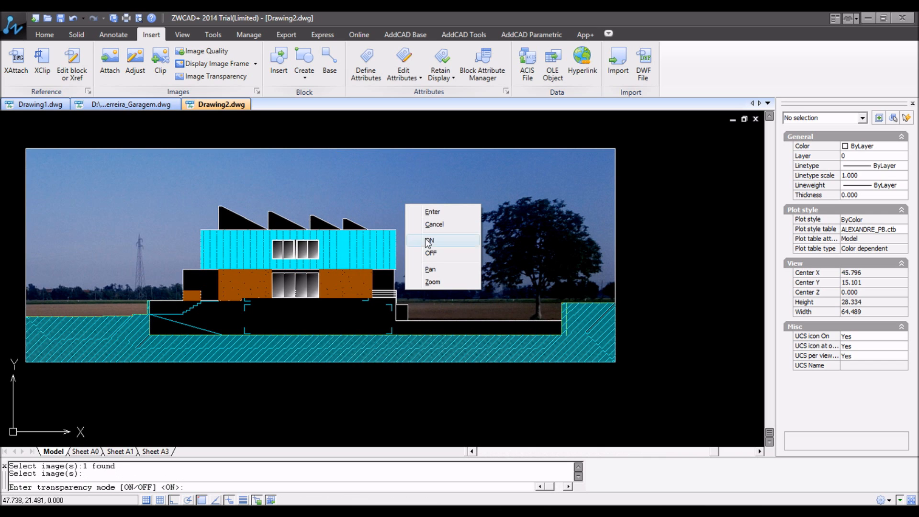
left_click(430, 253)
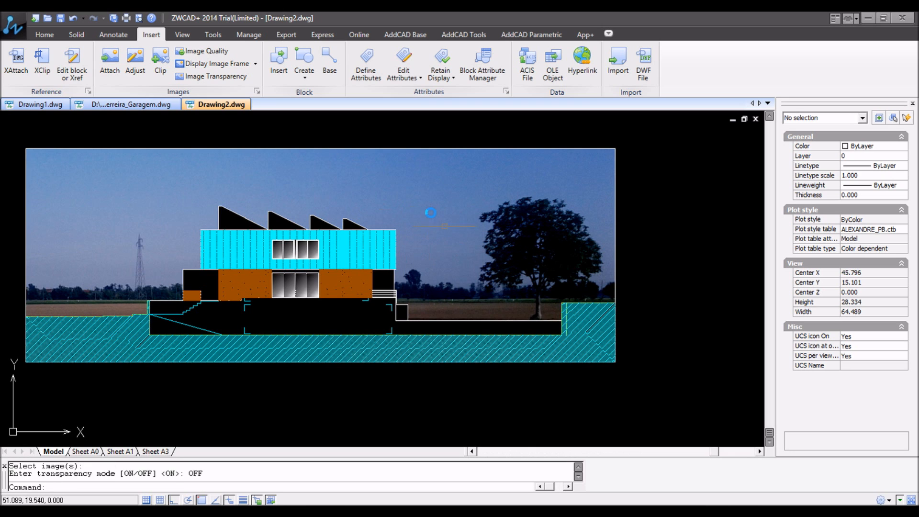